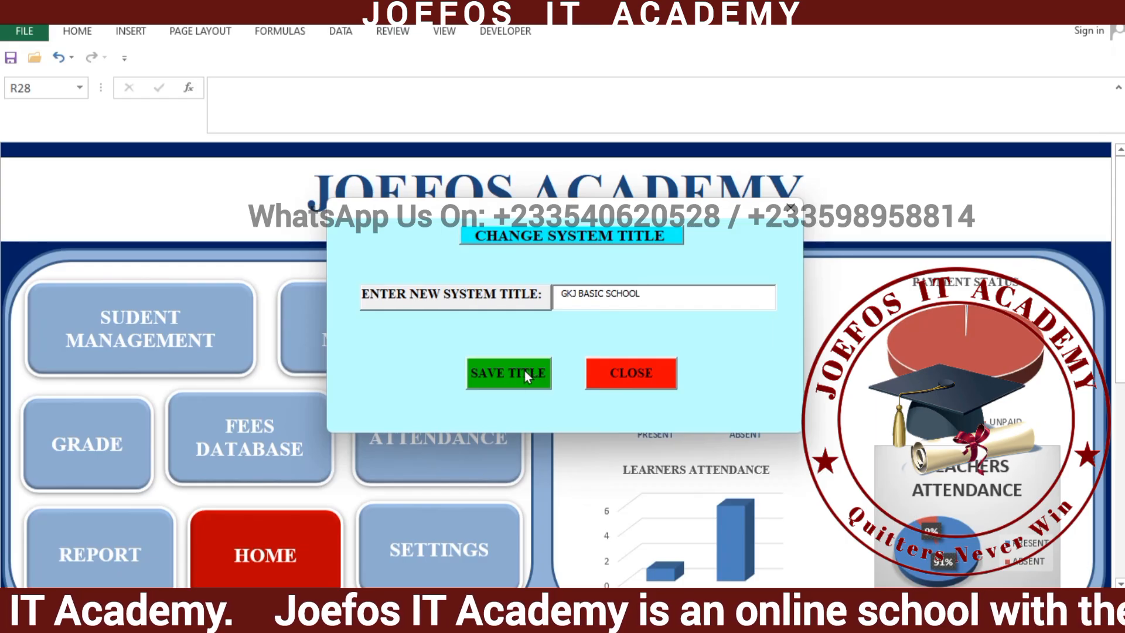
# Save GKJ BASIC SCHOOL as the new system title, dismiss the notice and return to the home page.
pyautogui.click(524, 371)
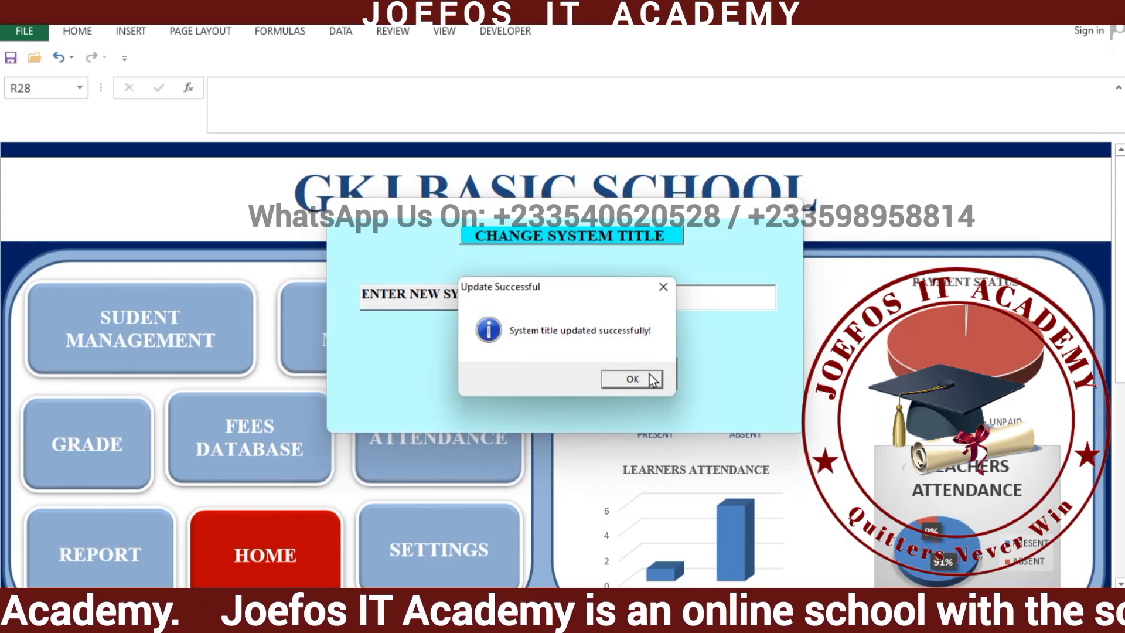
pyautogui.click(644, 379)
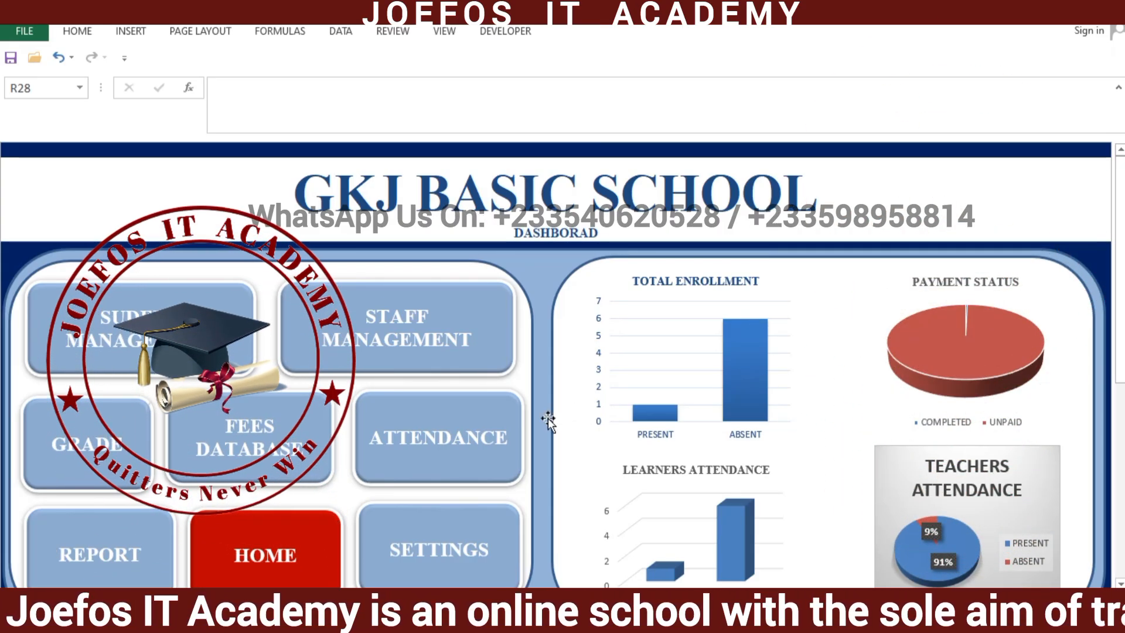
pyautogui.click(316, 525)
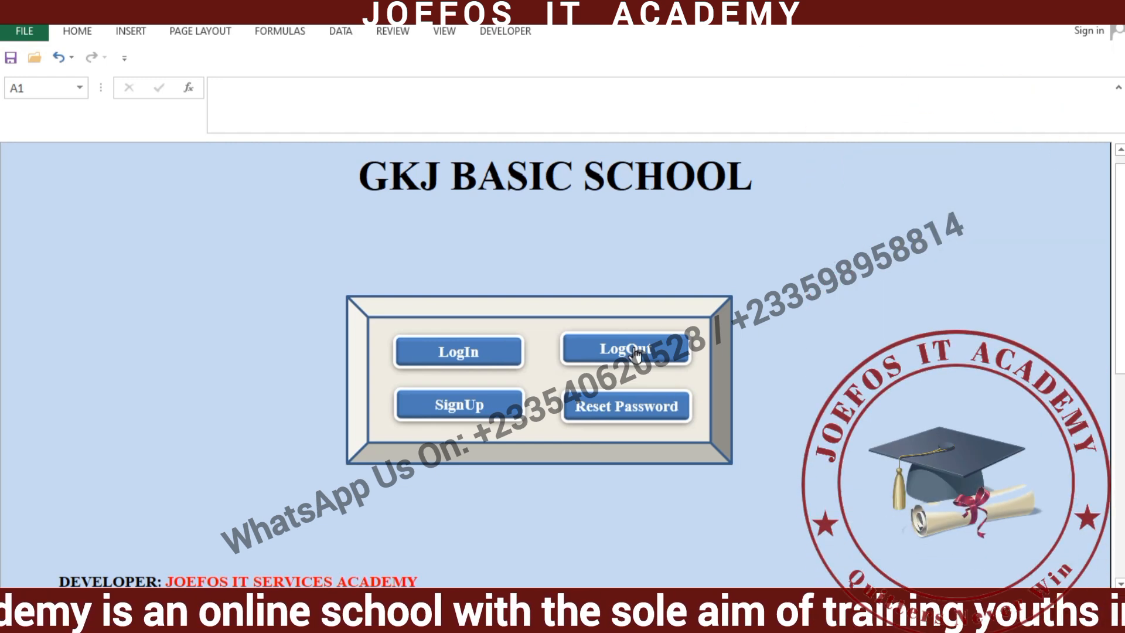
# Log out of the school management system, confirm the exit and close the SMS PROJ.21 OCT,25 folder window.
pyautogui.click(629, 353)
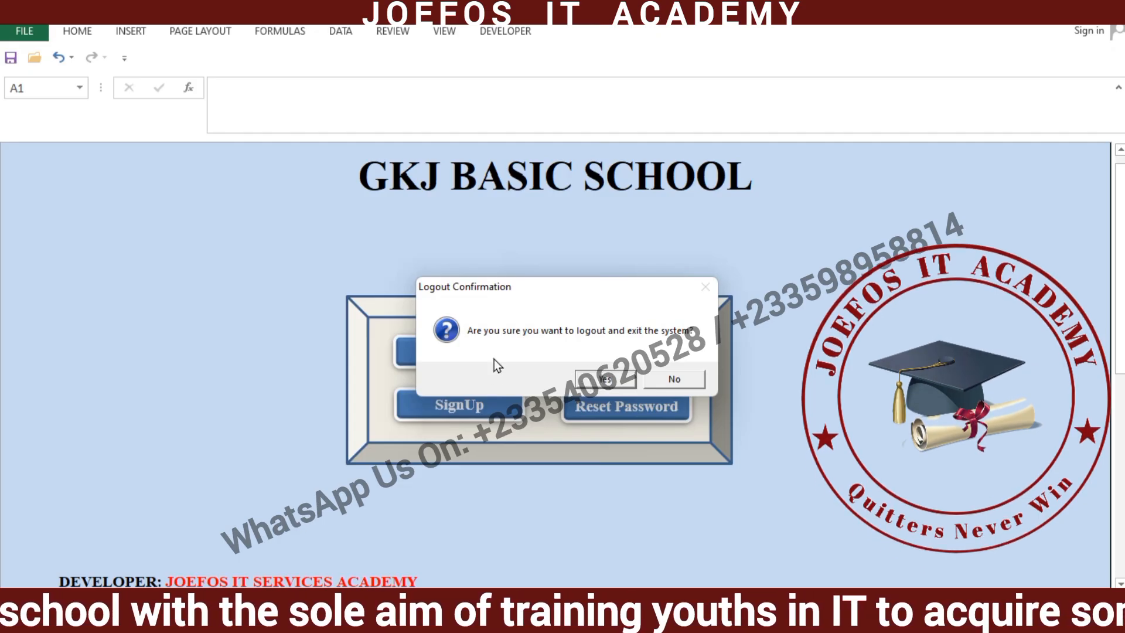
pyautogui.click(595, 375)
pyautogui.click(537, 368)
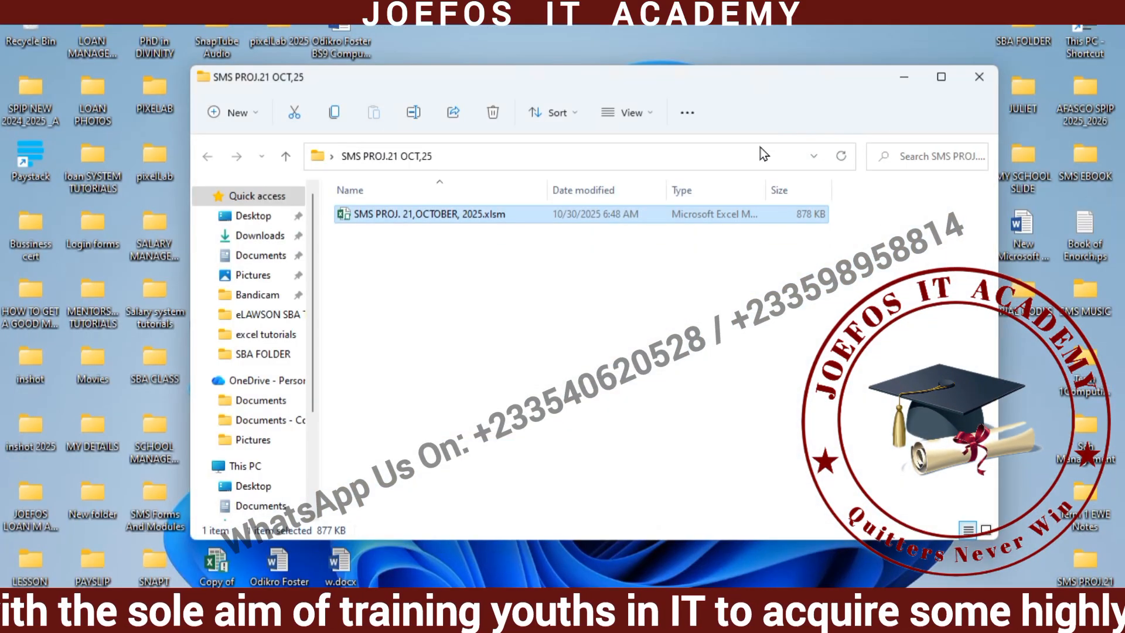
pyautogui.click(978, 77)
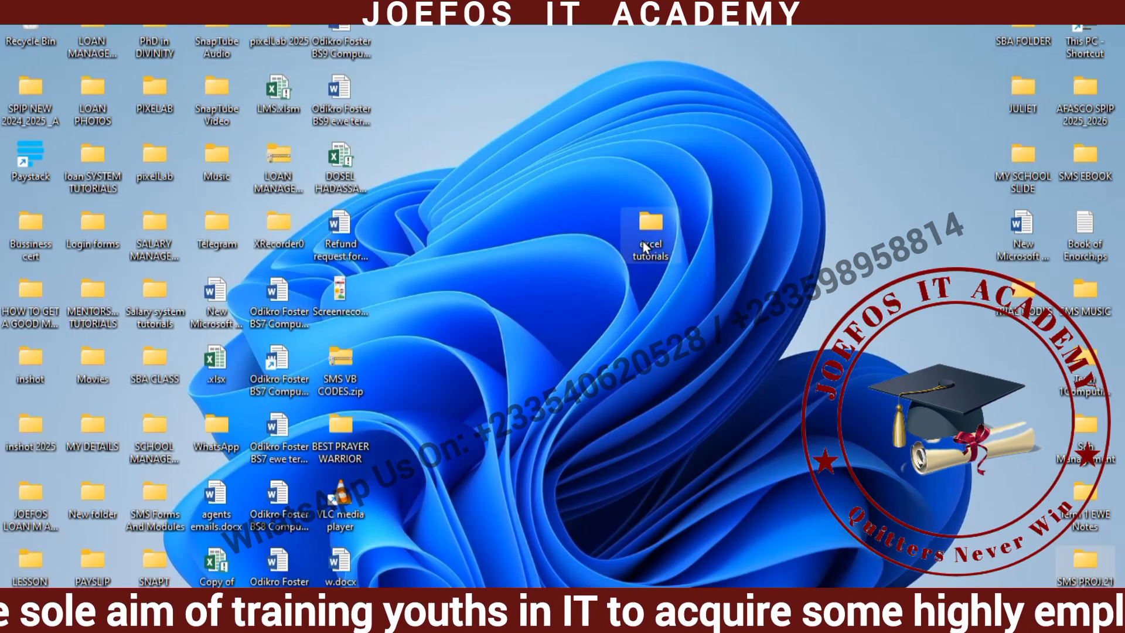
# Open the workbook excel tutorials for beginners.xlsm from the excel tutorials desktop folder and dismiss the Office activation wizard.
pyautogui.doubleClick(643, 240)
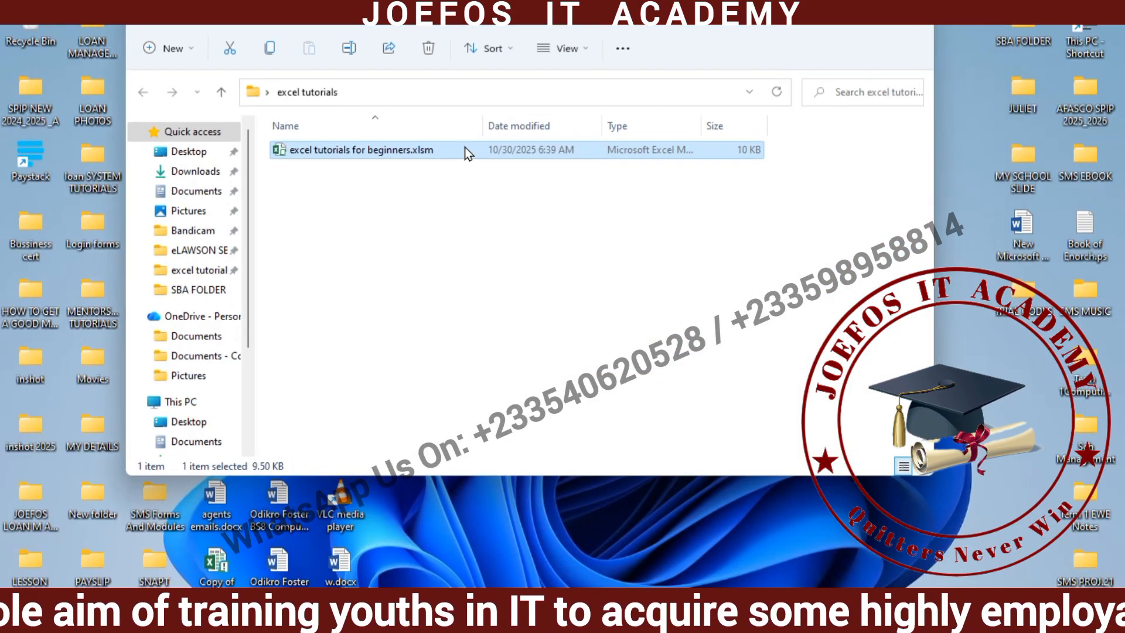
pyautogui.doubleClick(466, 150)
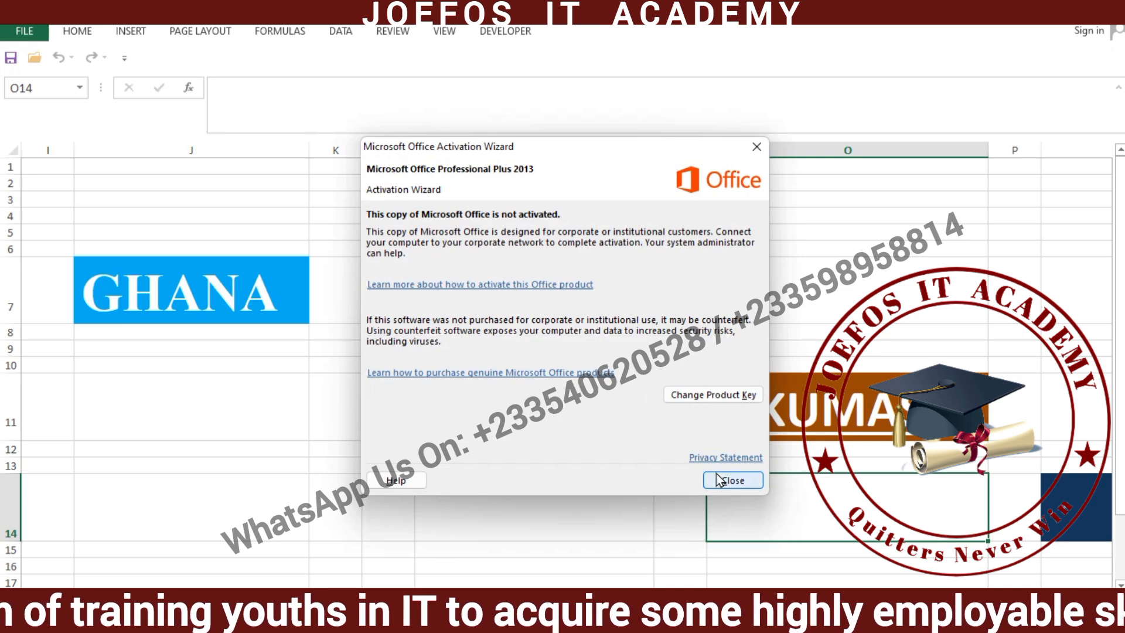
pyautogui.click(720, 479)
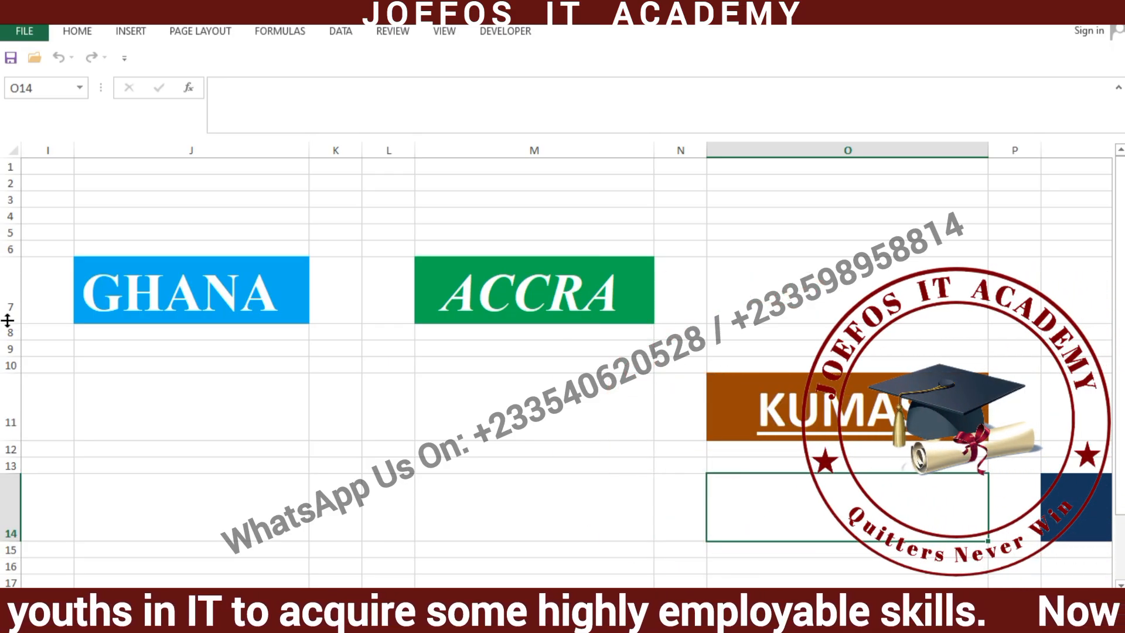
# Increase the height of row 7 to about twice its size.
pyautogui.moveTo(7, 320)
pyautogui.mouseDown()
pyautogui.moveTo(7, 337)
pyautogui.moveTo(7, 327)
pyautogui.mouseUp()
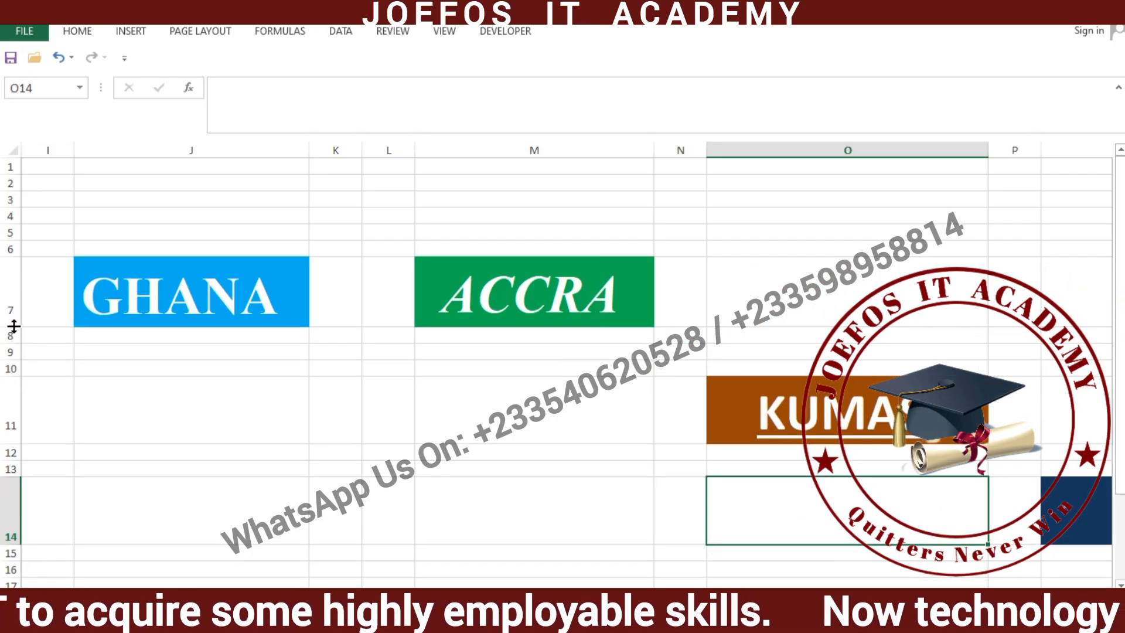
pyautogui.moveTo(14, 326); pyautogui.dragTo(26, 394)
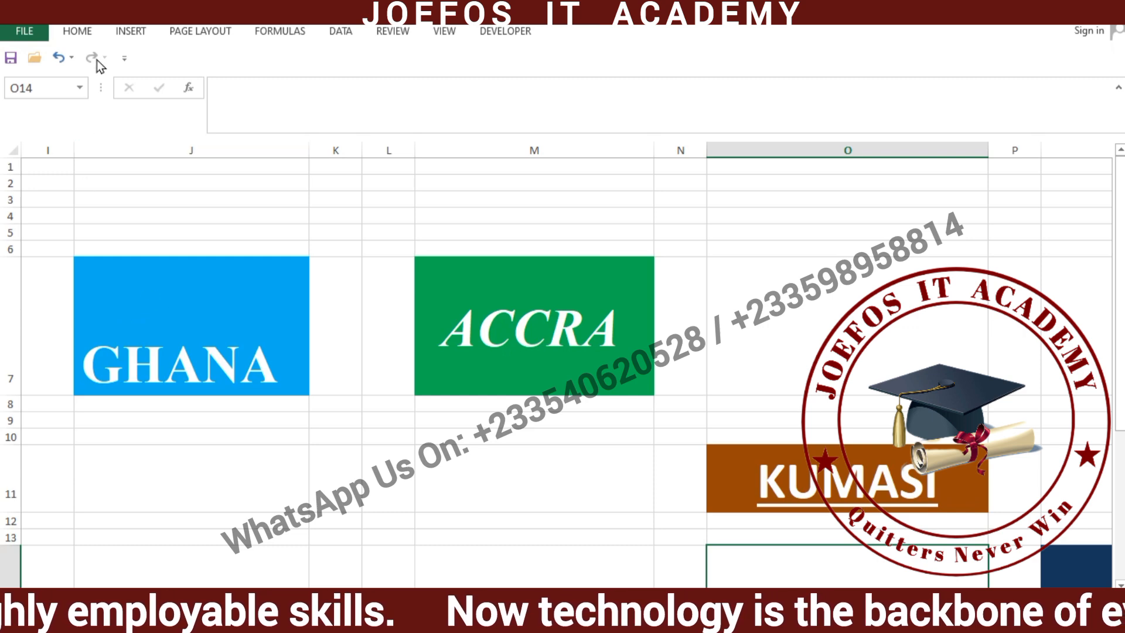
# Middle-align the GHANA text vertically in cell J7.
pyautogui.click(178, 335)
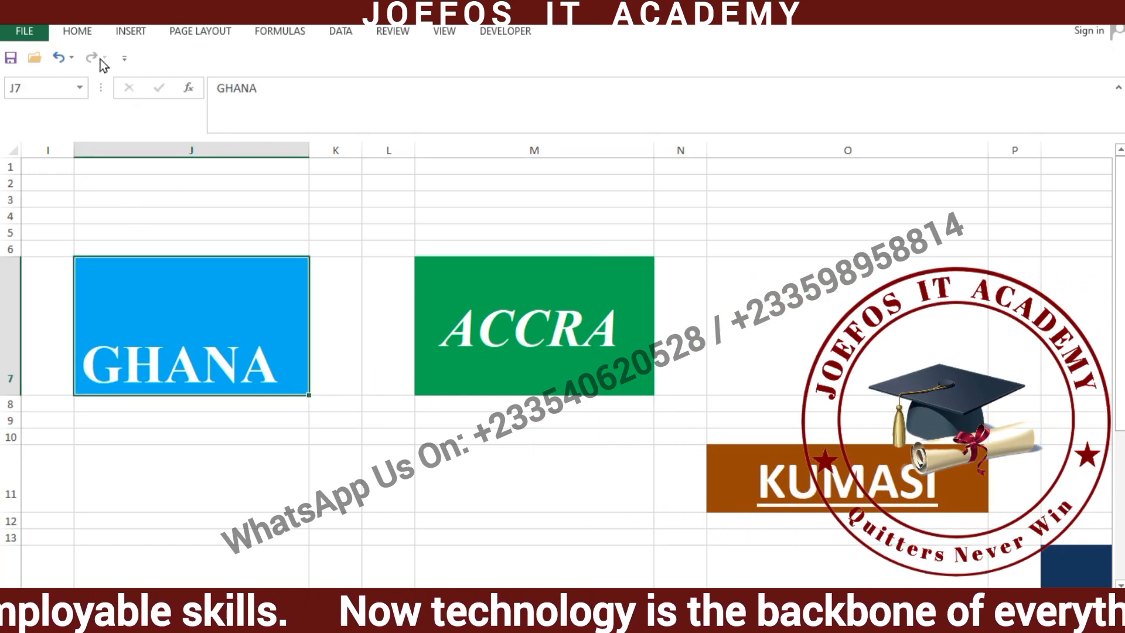
pyautogui.click(78, 31)
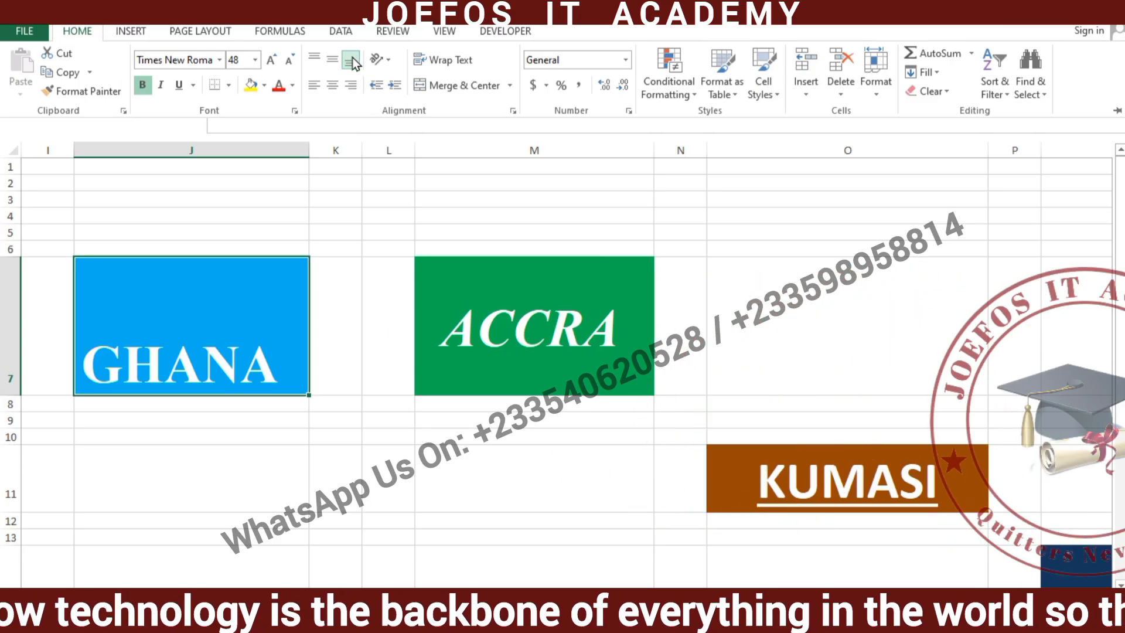
pyautogui.click(333, 59)
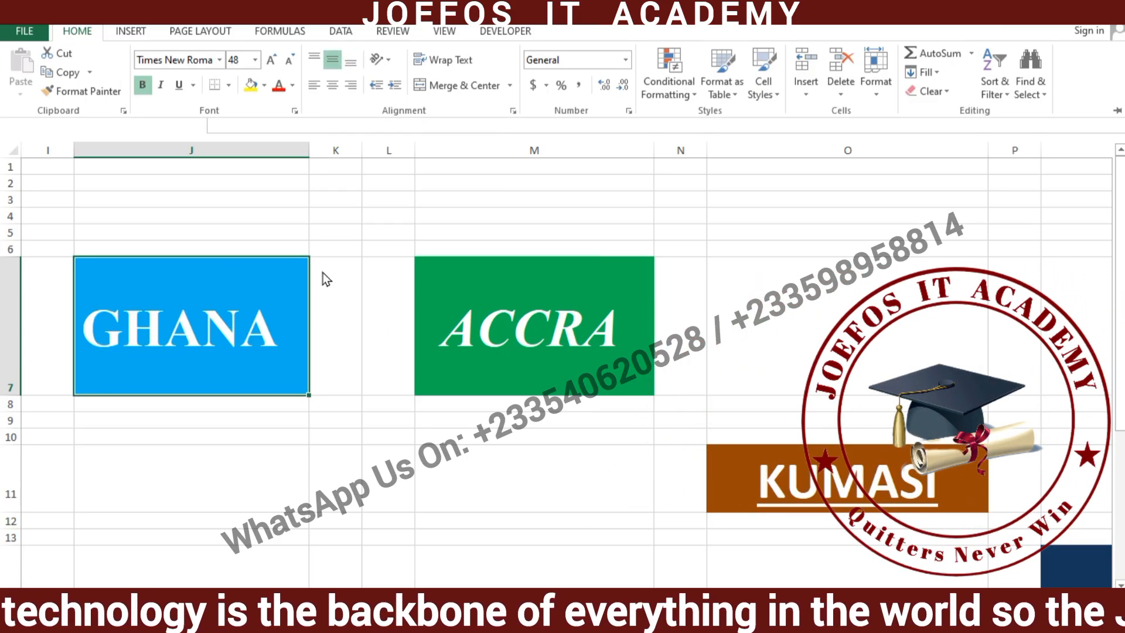
pyautogui.click(468, 360)
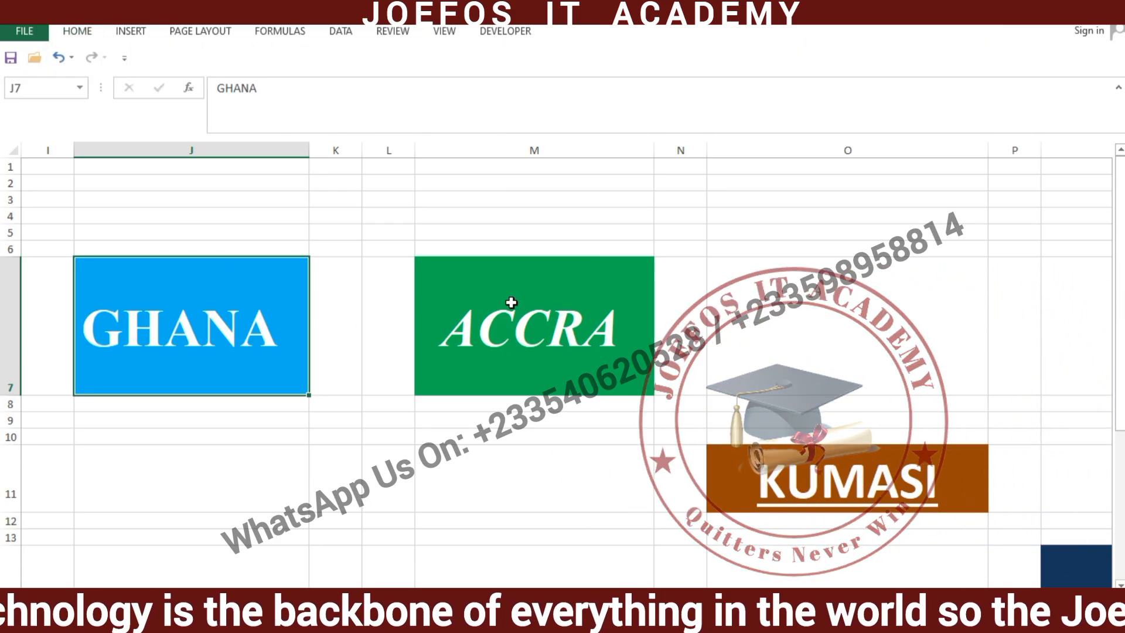
pyautogui.click(508, 302)
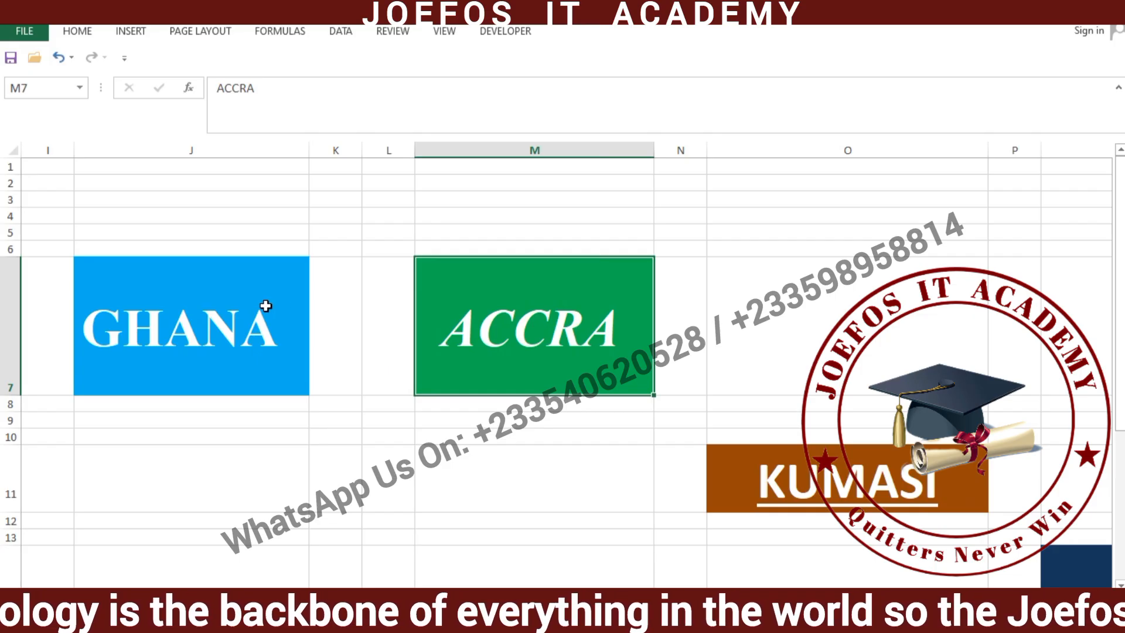
pyautogui.click(266, 306)
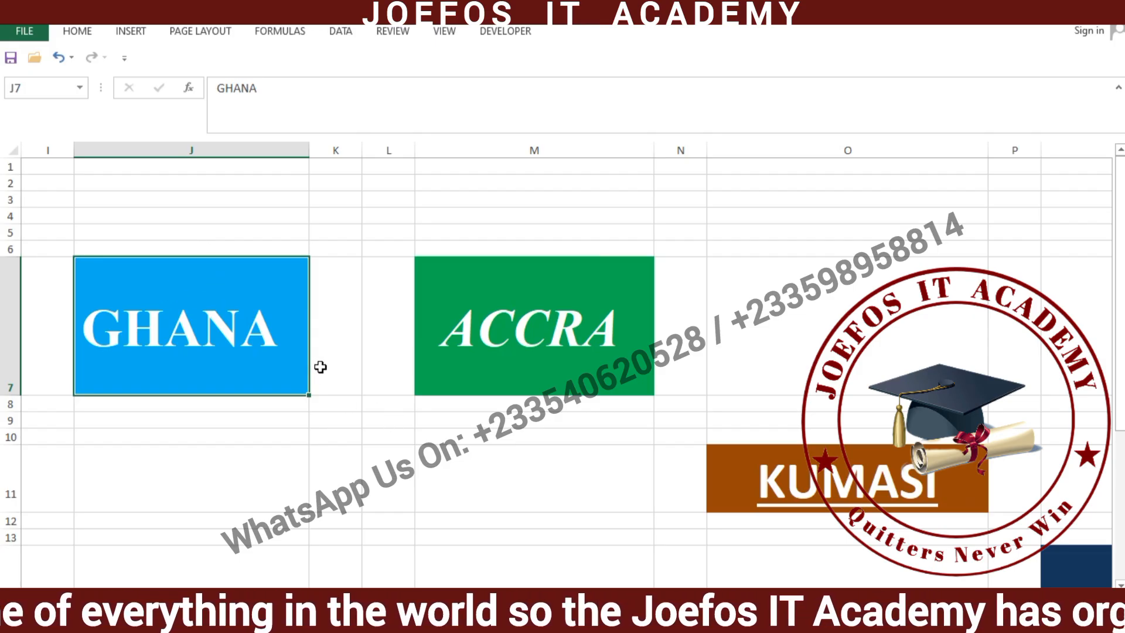
pyautogui.click(78, 31)
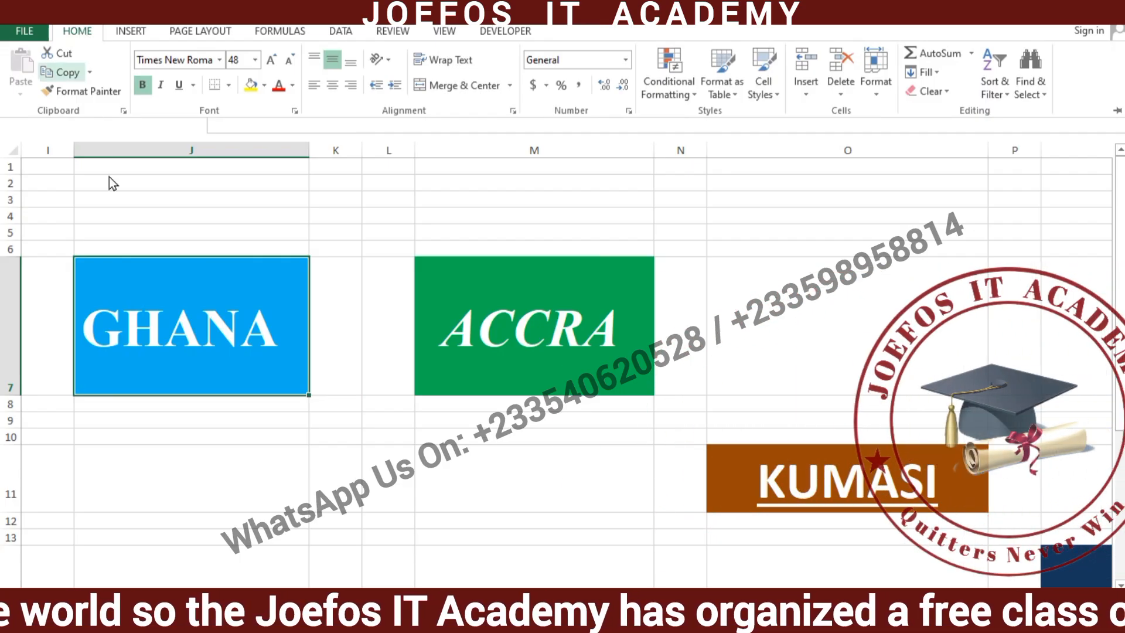
pyautogui.click(451, 336)
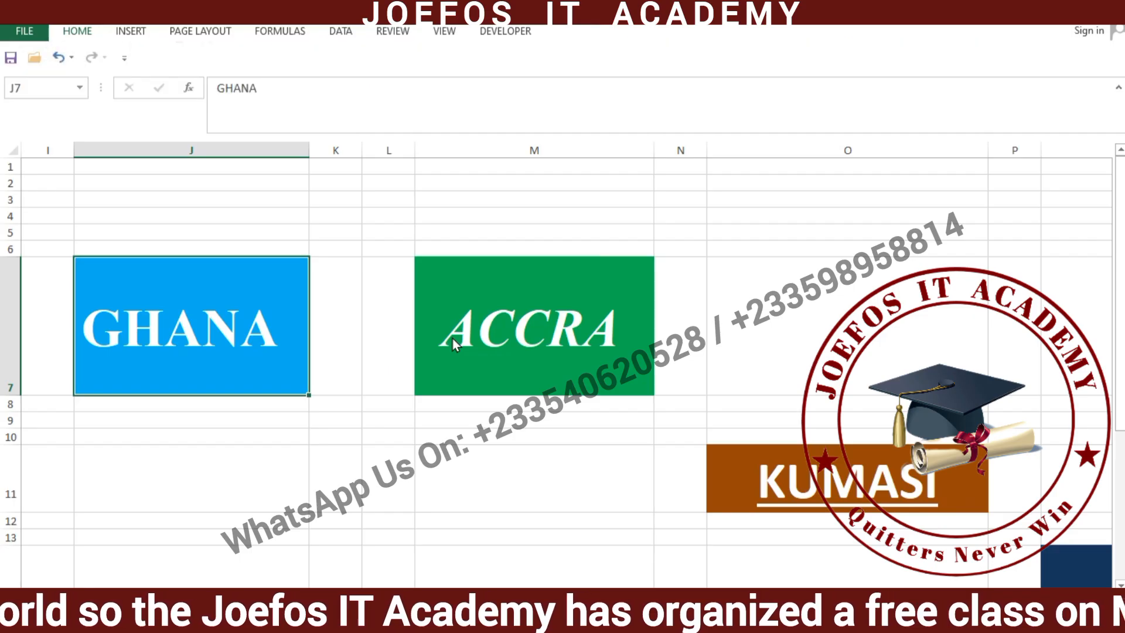
pyautogui.click(753, 458)
pyautogui.click(527, 375)
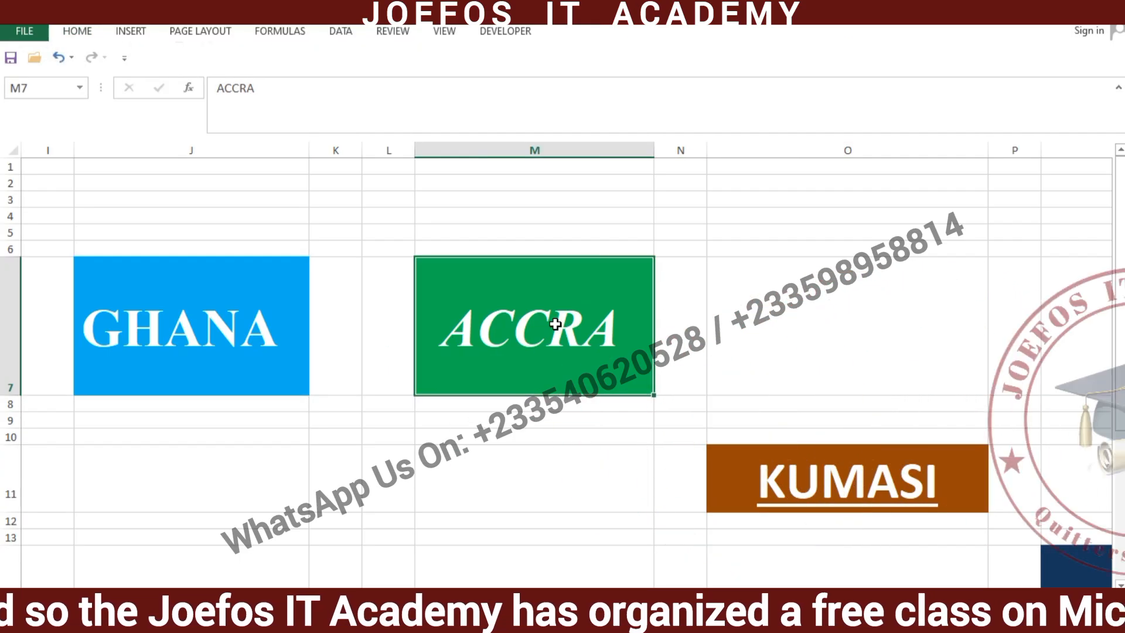
pyautogui.click(225, 289)
pyautogui.click(565, 283)
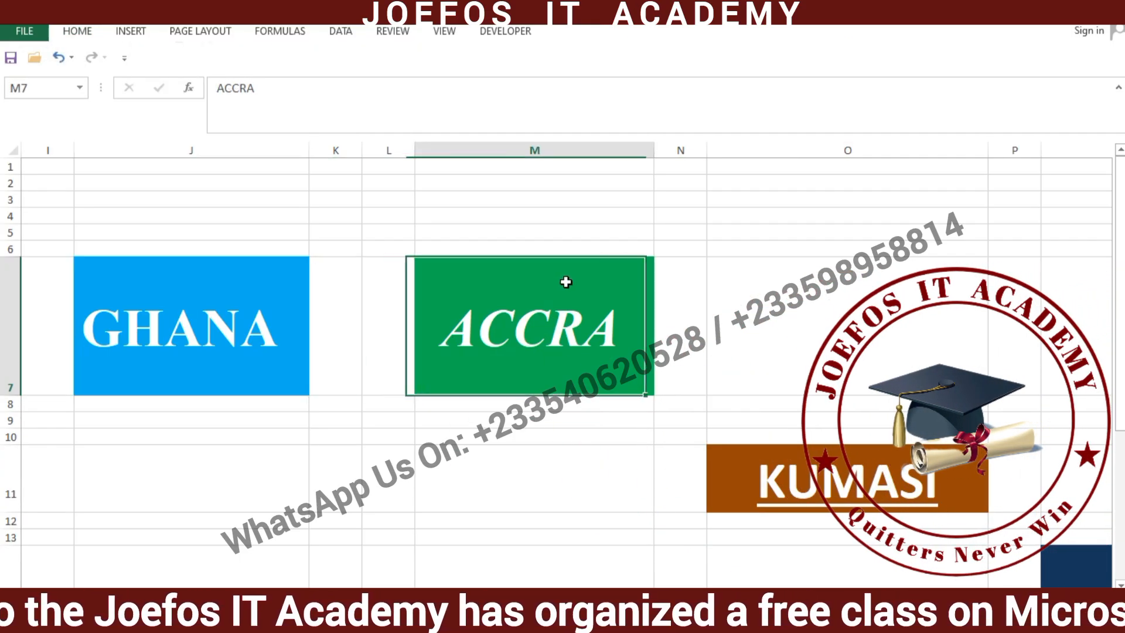
pyautogui.click(882, 494)
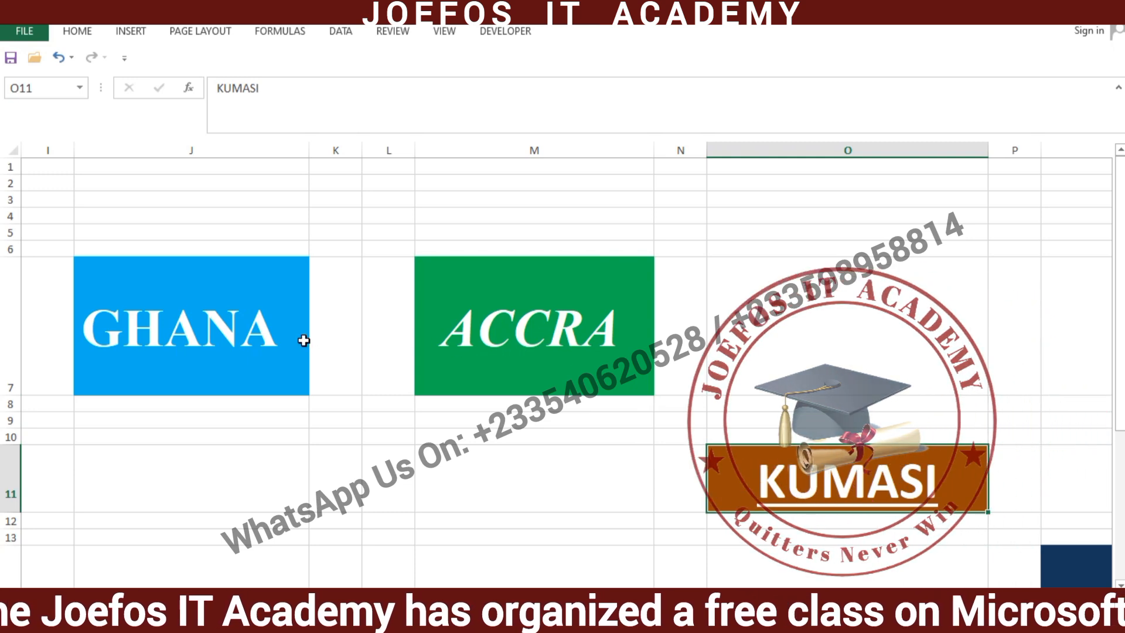
# Angle the GHANA text in cell J7 counterclockwise and make row 7 taller so the whole word fits.
pyautogui.click(303, 334)
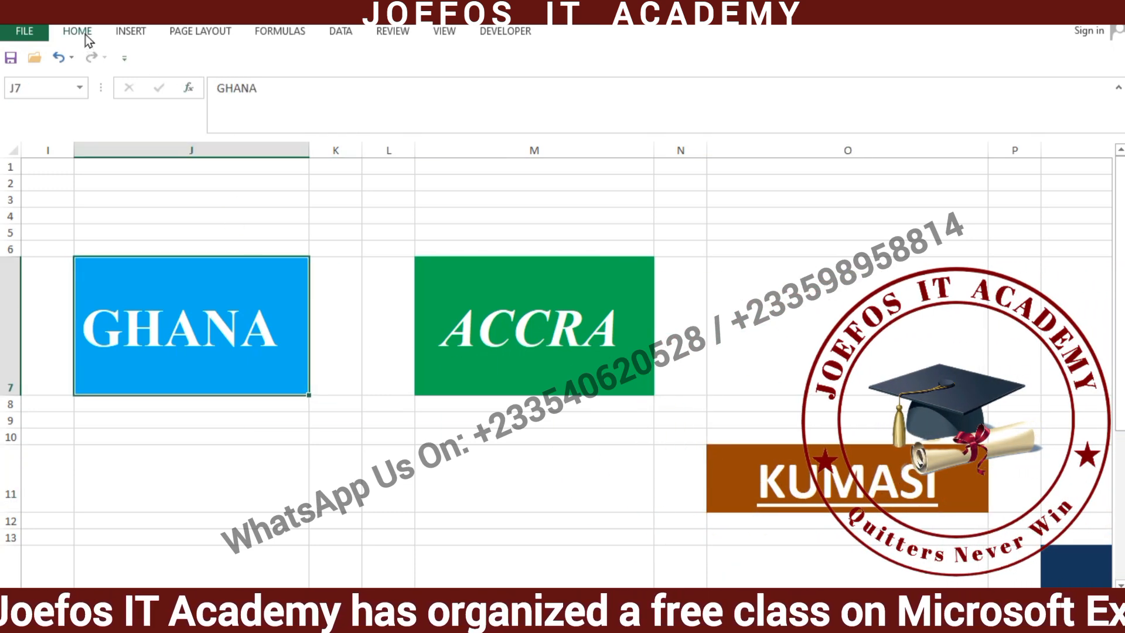
pyautogui.click(86, 37)
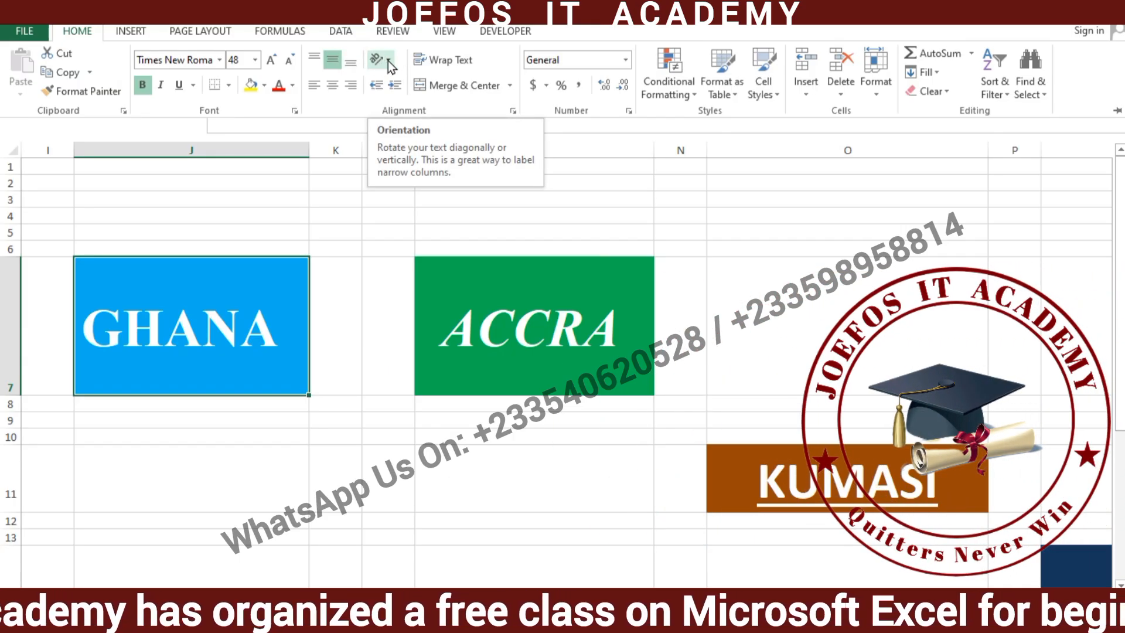
pyautogui.click(388, 61)
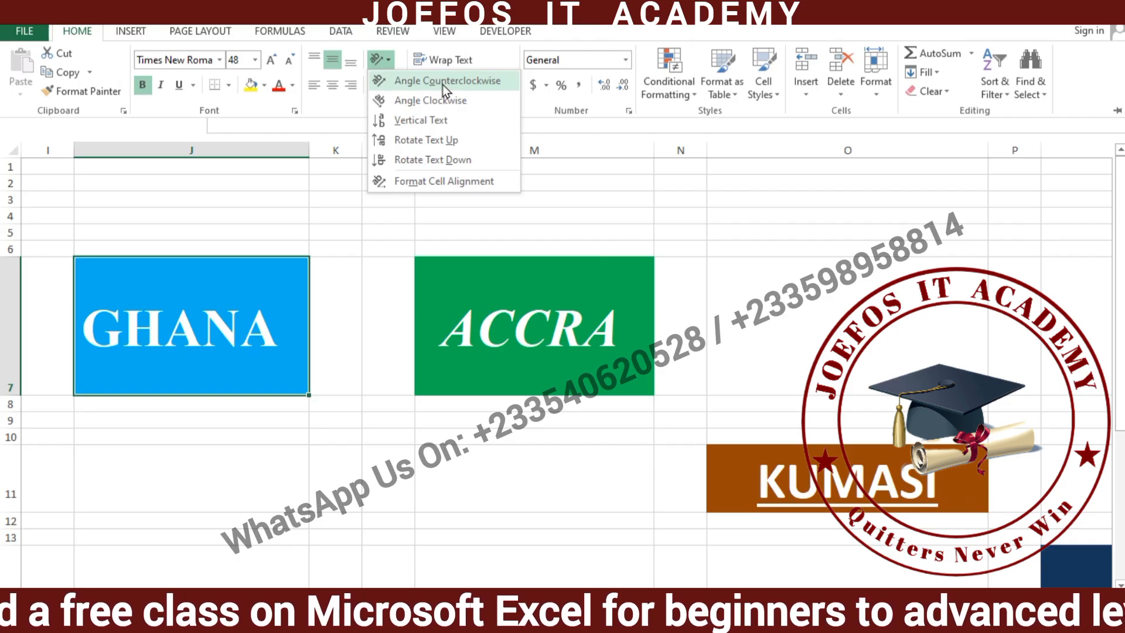
pyautogui.click(443, 85)
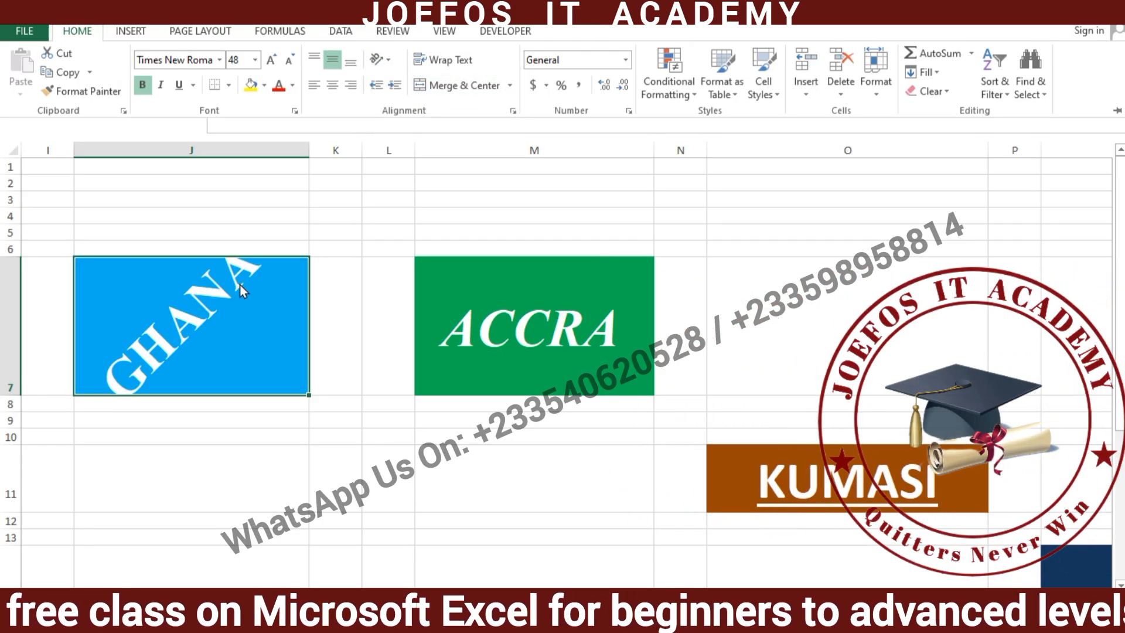
pyautogui.click(12, 385)
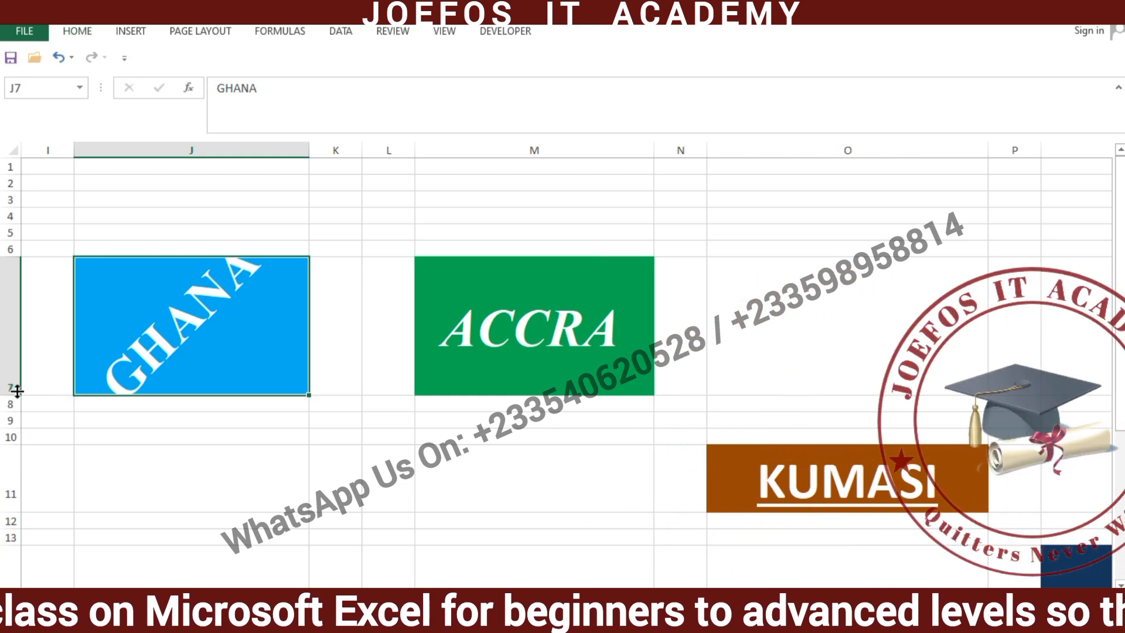
pyautogui.moveTo(17, 396); pyautogui.dragTo(17, 452)
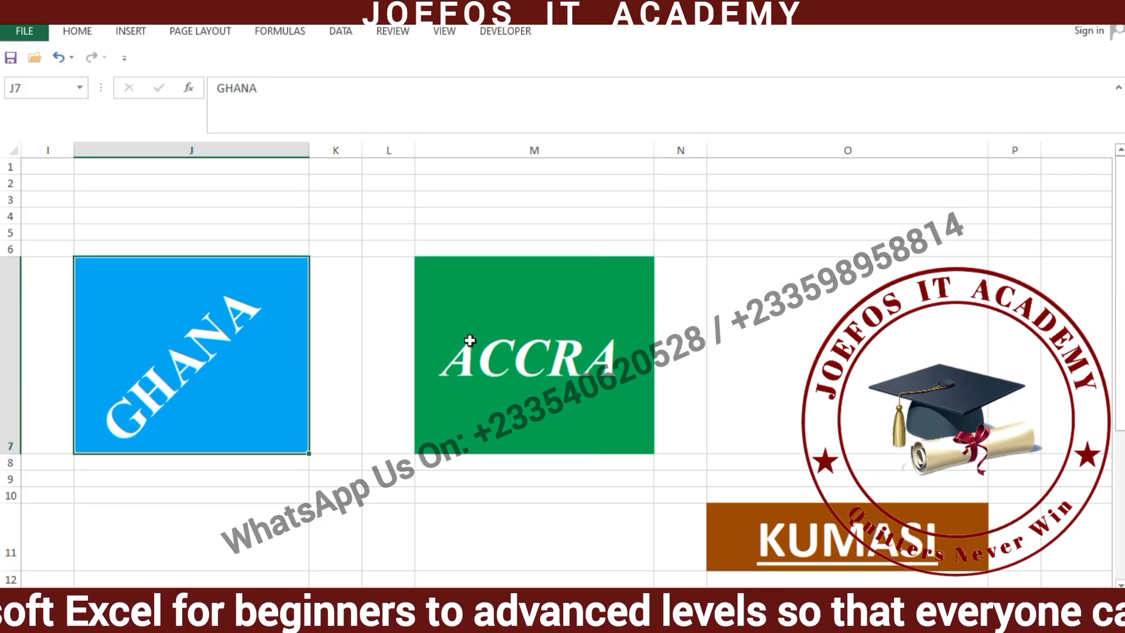
# Angle the ACCRA text in cell M7 clockwise.
pyautogui.click(489, 299)
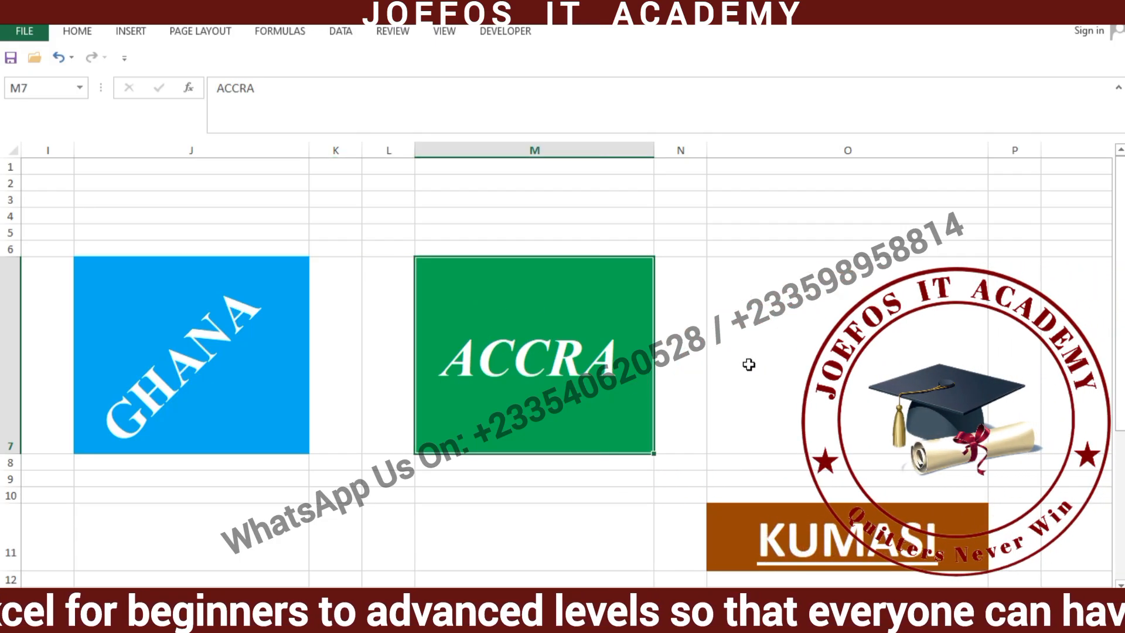
pyautogui.click(726, 364)
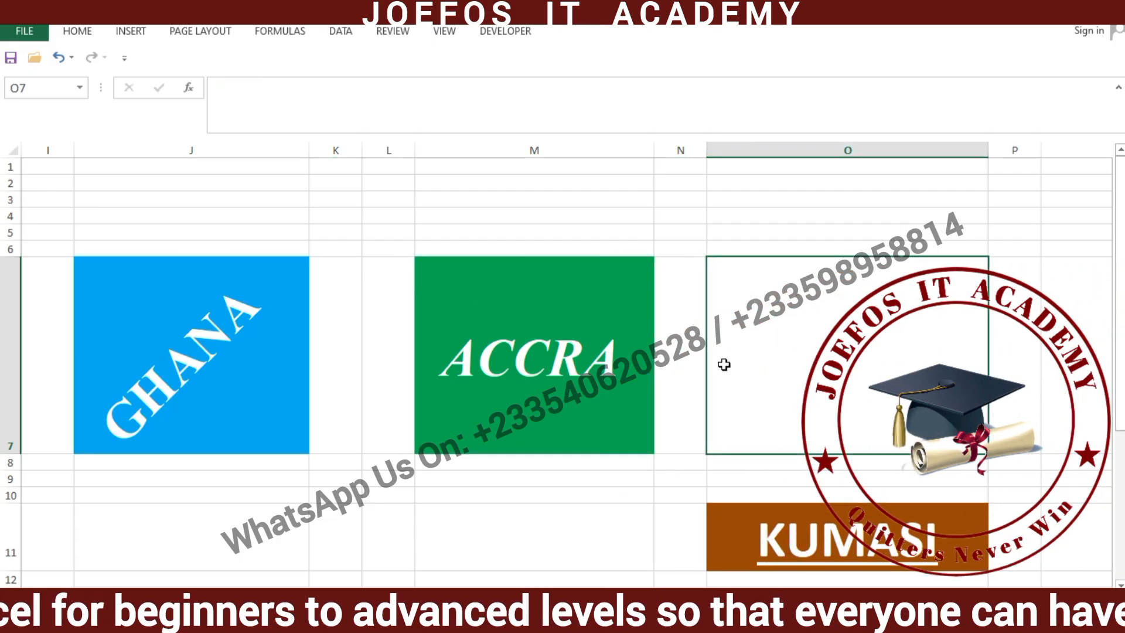
pyautogui.click(520, 293)
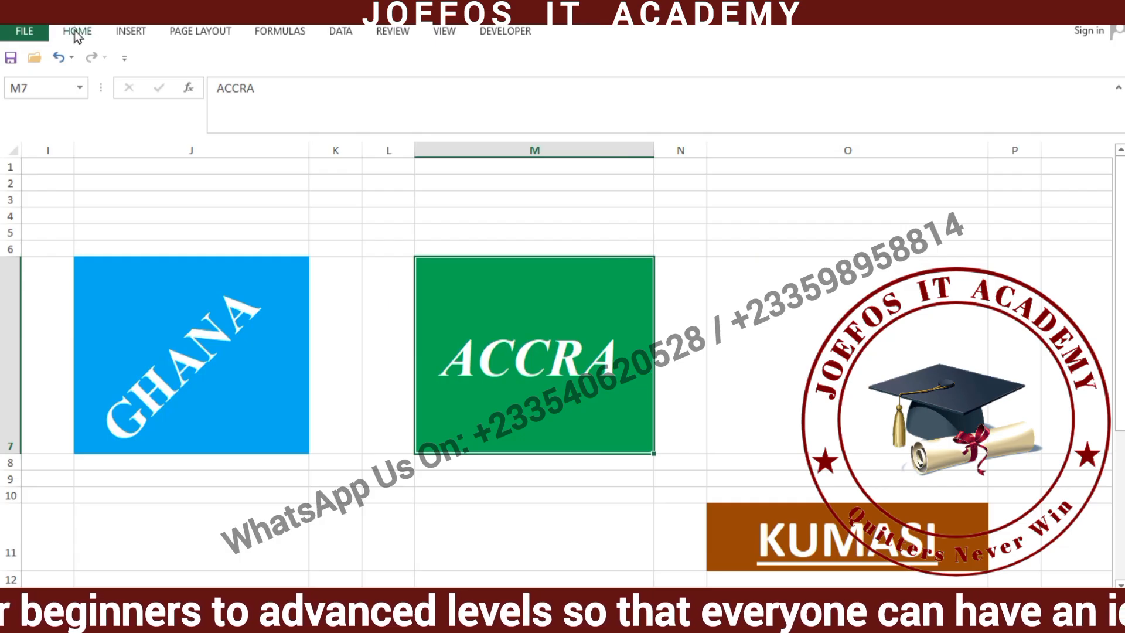
pyautogui.click(76, 34)
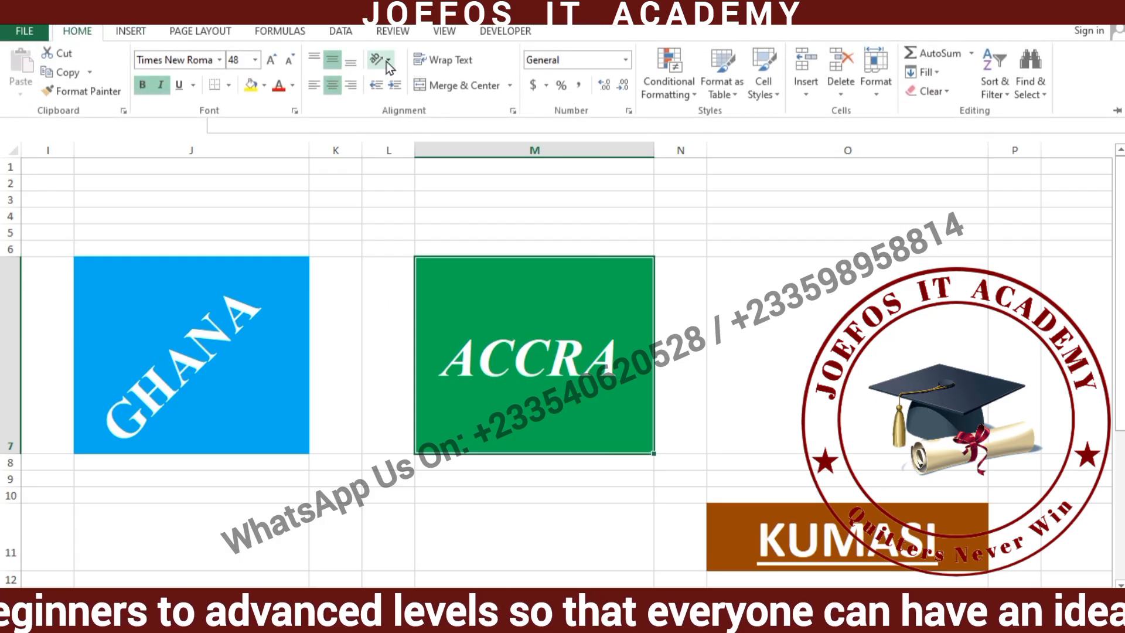
pyautogui.click(387, 61)
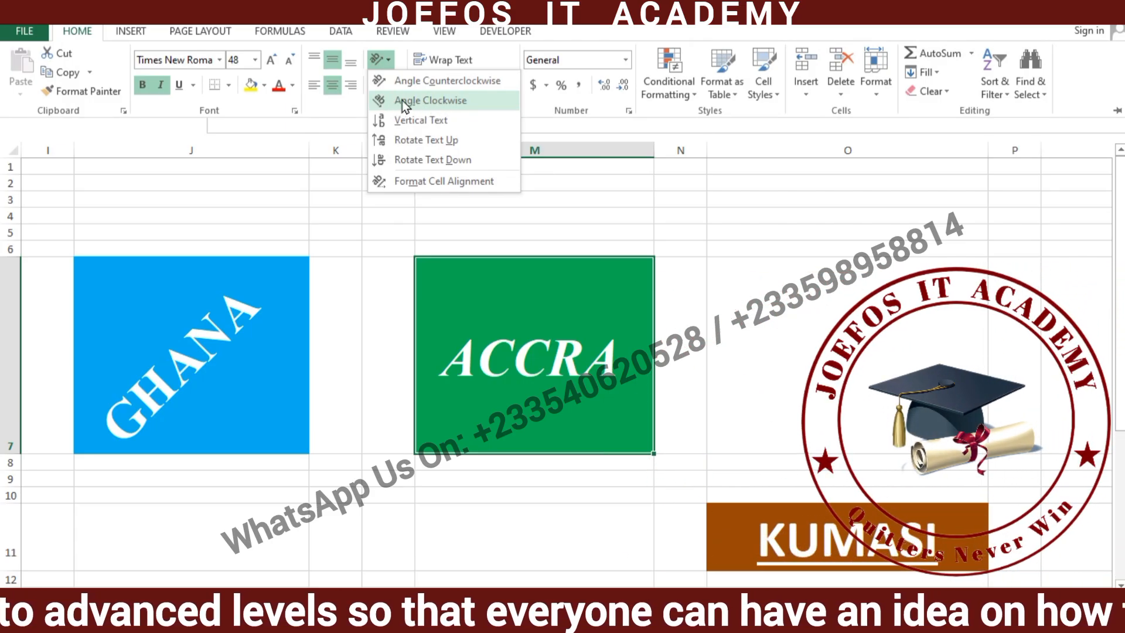
pyautogui.click(444, 100)
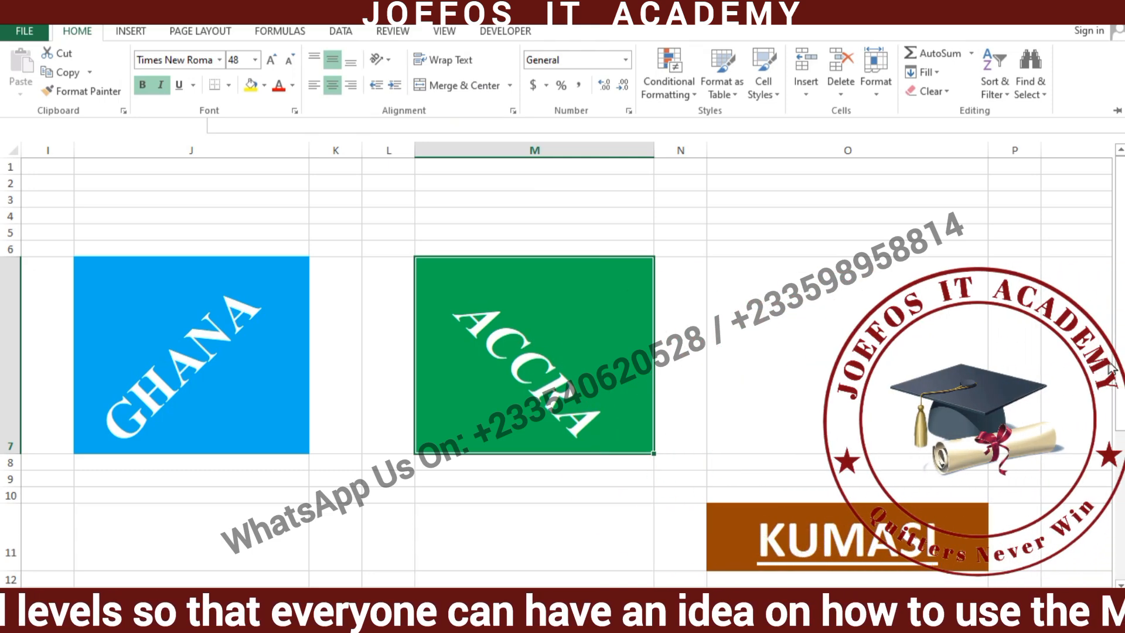
# Make row 11 more than twice as tall and middle-align the KUMASI text vertically in cell O11.
pyautogui.hotkey('ctrl', 'F1')
pyautogui.moveTo(1120, 380); pyautogui.dragTo(1121, 545)
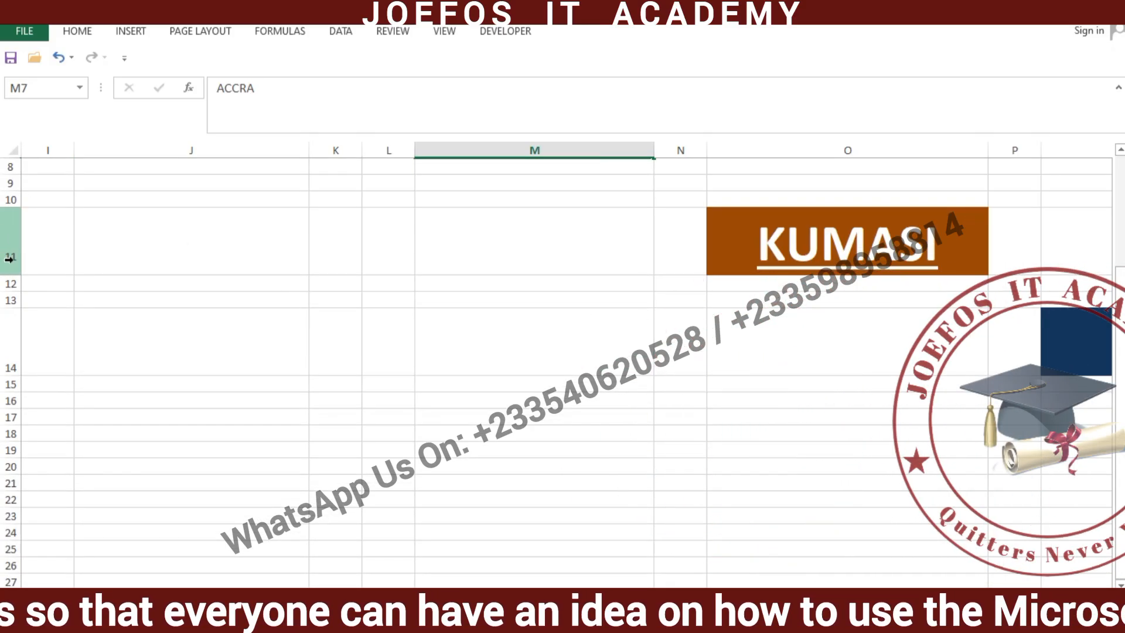
pyautogui.moveTo(21, 301); pyautogui.dragTo(25, 377)
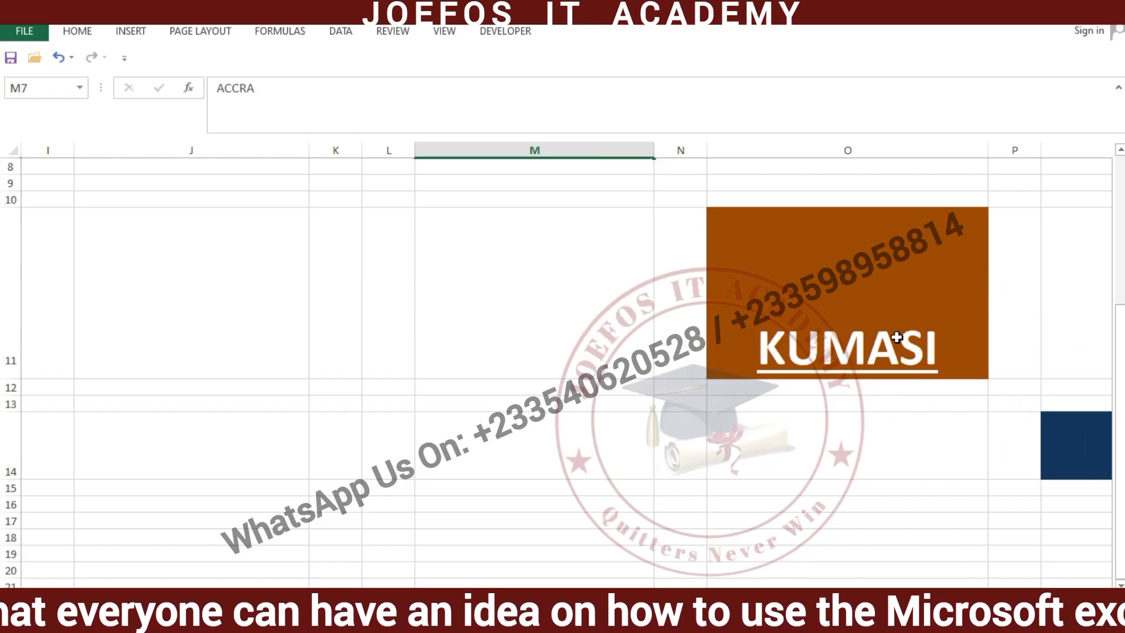
pyautogui.click(897, 338)
pyautogui.click(76, 35)
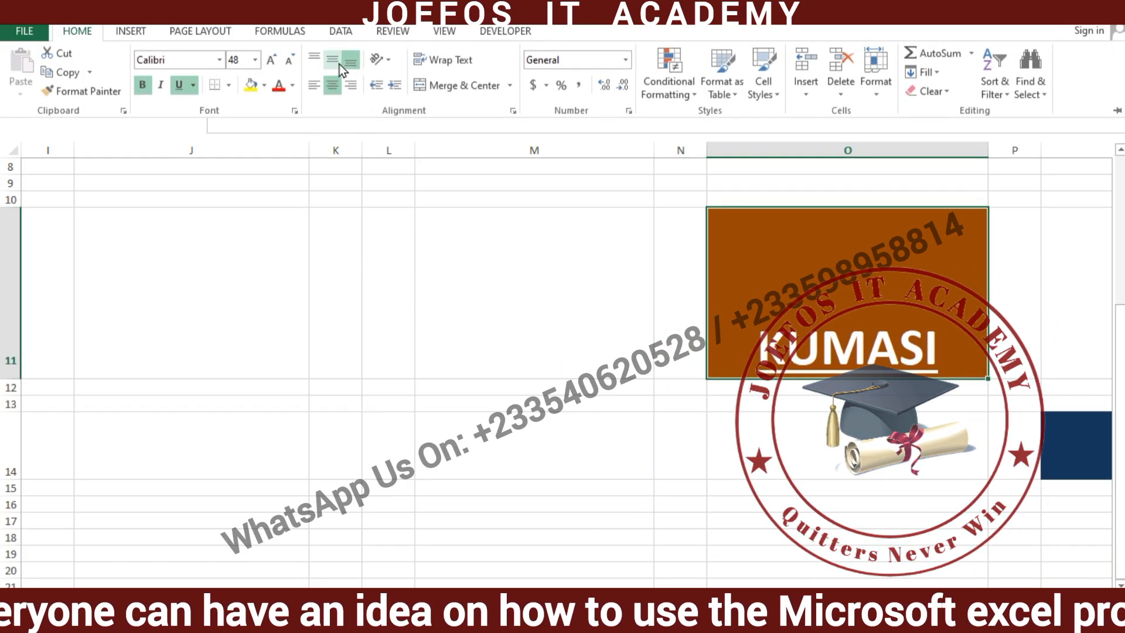
pyautogui.click(334, 63)
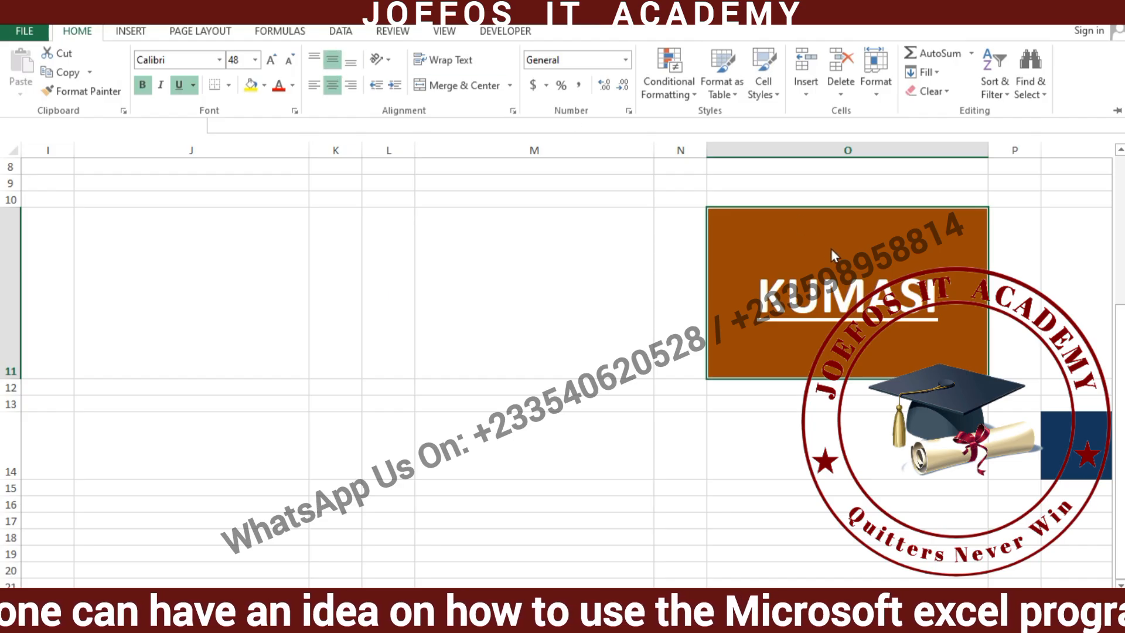
# Apply the Vertical Text orientation to KUMASI in cell O11 and make row 11 taller so all the stacked letters fit.
pyautogui.click(393, 62)
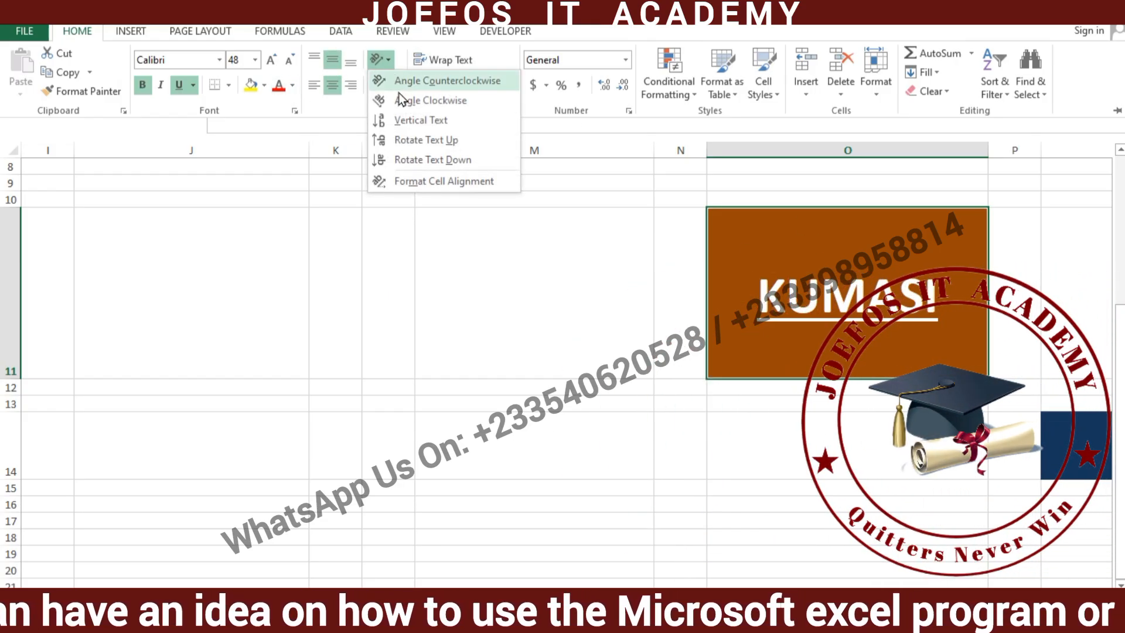
pyautogui.click(402, 120)
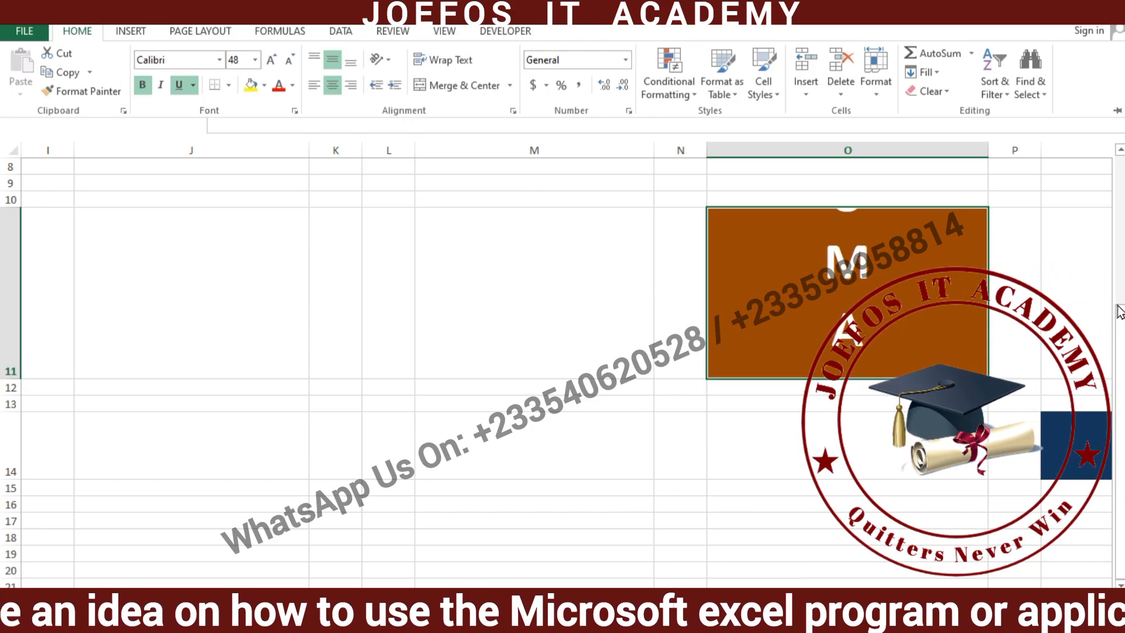
pyautogui.moveTo(1121, 311)
pyautogui.mouseDown()
pyautogui.moveTo(1120, 274)
pyautogui.moveTo(1120, 319)
pyautogui.mouseUp()
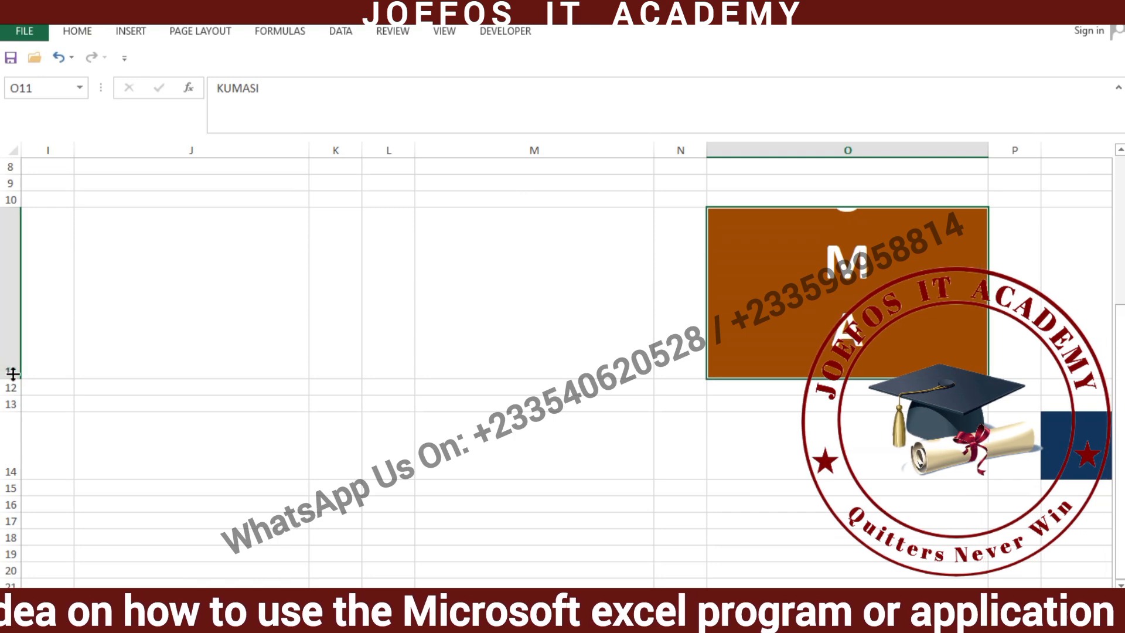
pyautogui.moveTo(26, 511); pyautogui.dragTo(26, 517)
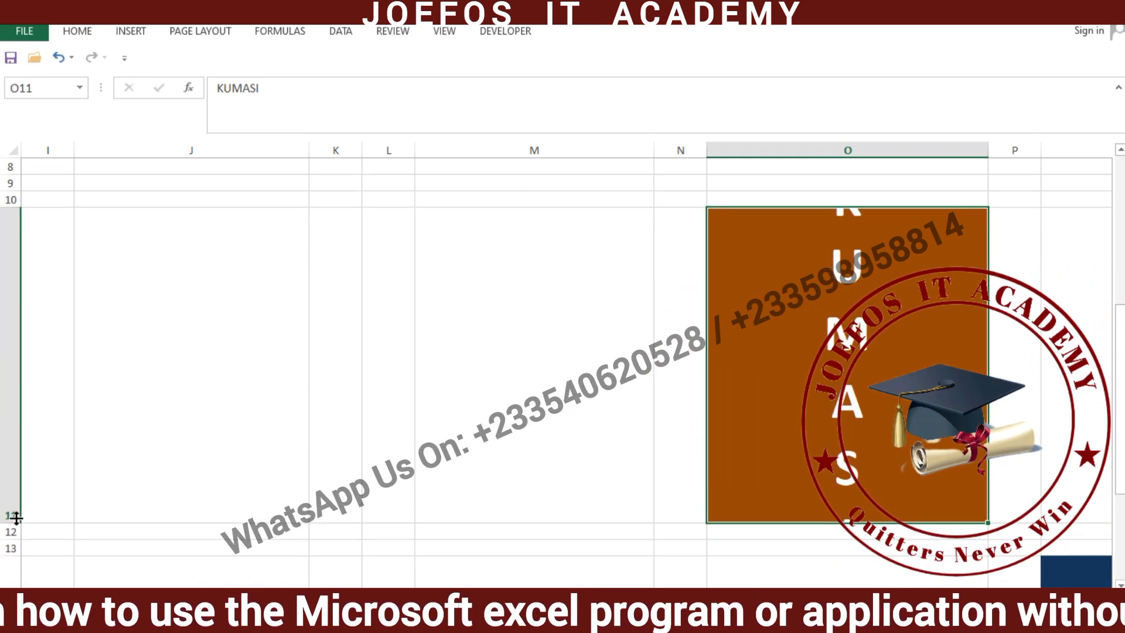
pyautogui.moveTo(6, 551); pyautogui.dragTo(6, 566)
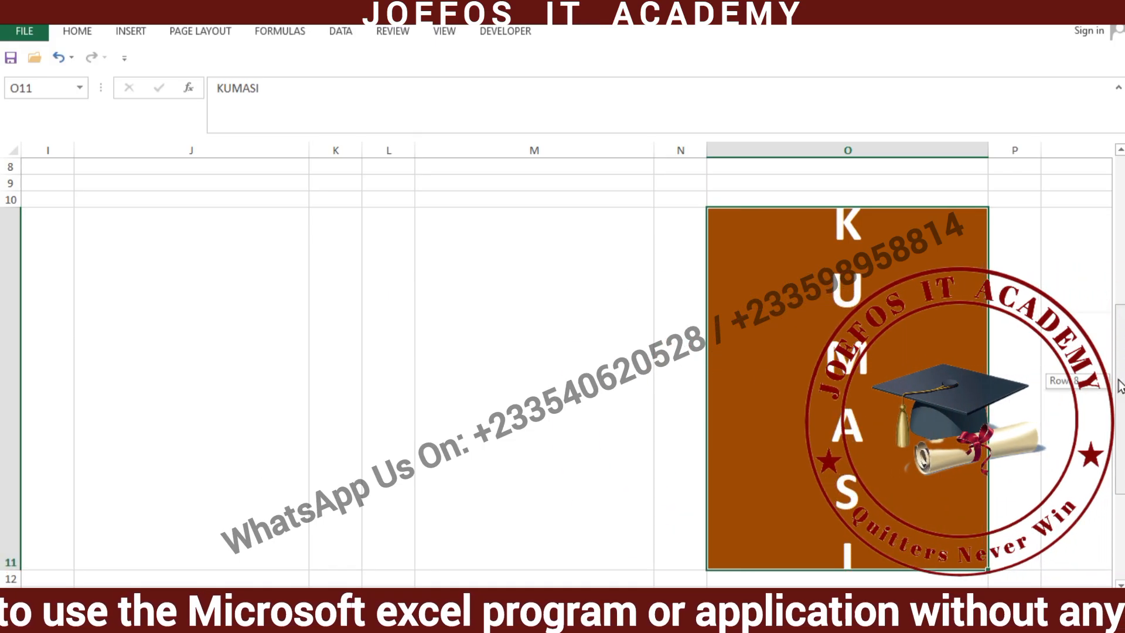
pyautogui.moveTo(1119, 389); pyautogui.dragTo(1119, 367)
pyautogui.scroll(-2, 256, 427)
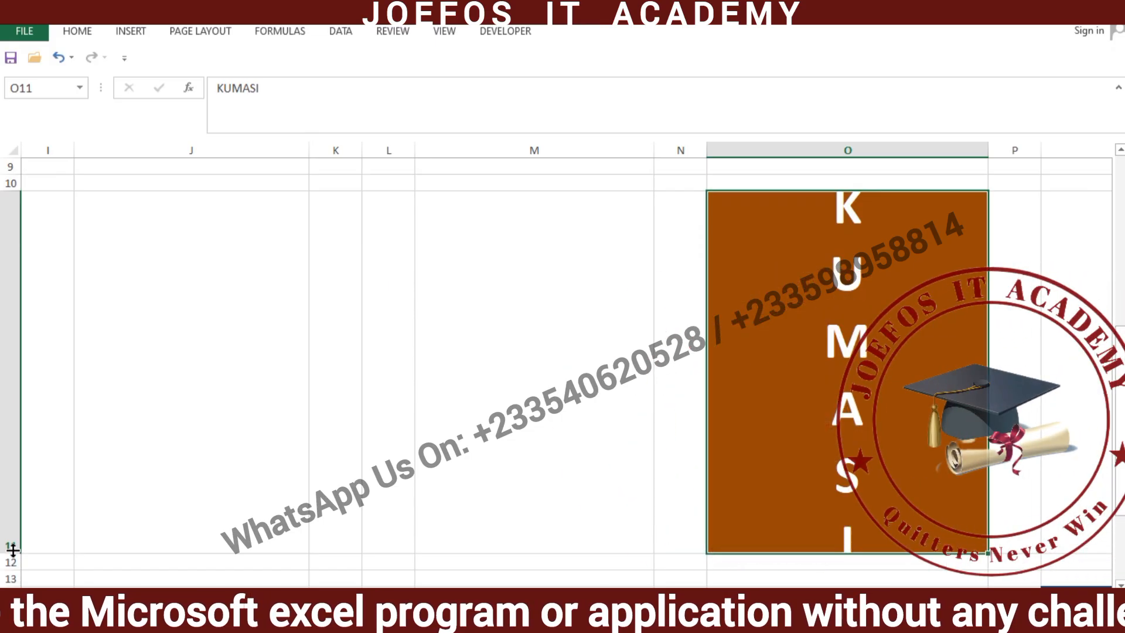
pyautogui.moveTo(13, 579); pyautogui.dragTo(13, 579)
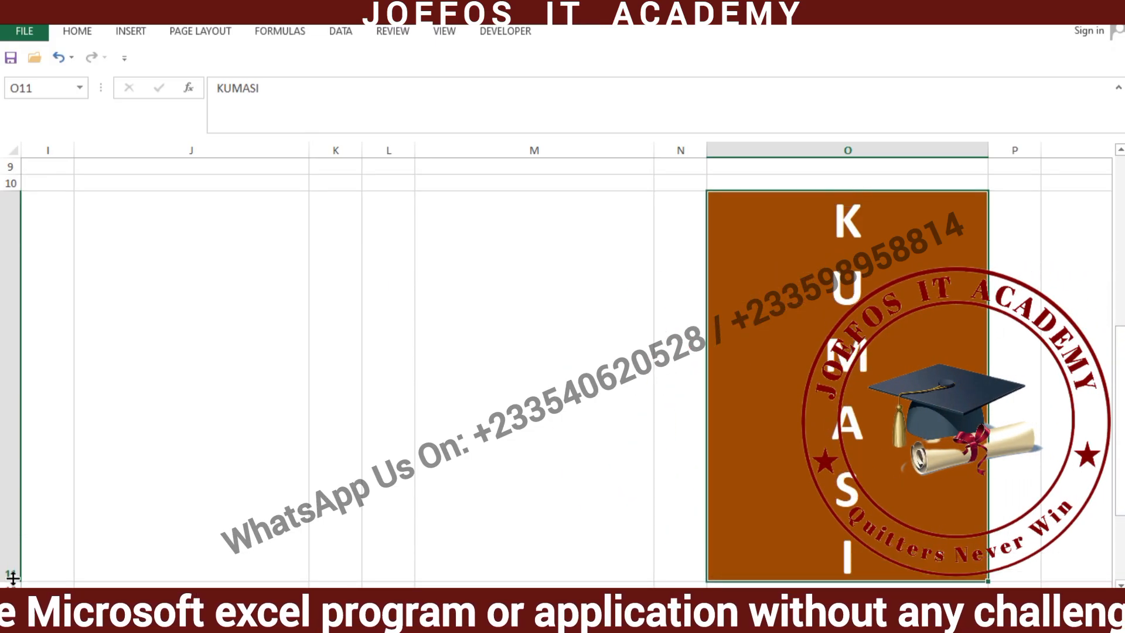
# Select the HO cell Q14 and open its text orientation options.
pyautogui.moveTo(1117, 465)
pyautogui.mouseDown()
pyautogui.moveTo(1118, 375)
pyautogui.moveTo(1117, 464)
pyautogui.mouseUp()
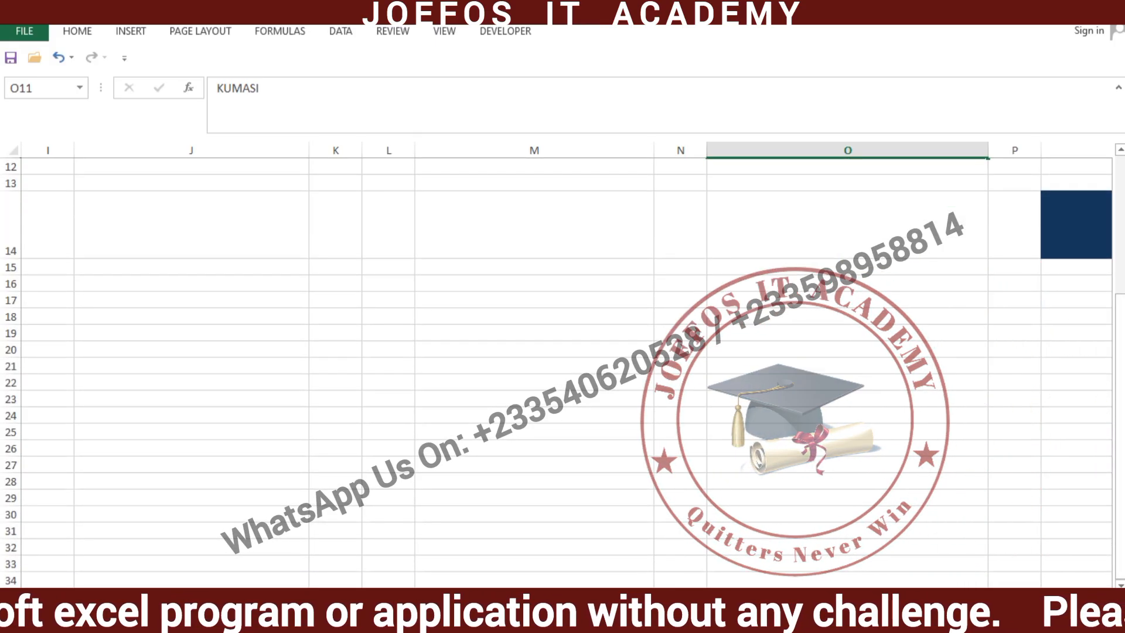
pyautogui.moveTo(993, 594); pyautogui.dragTo(1013, 594)
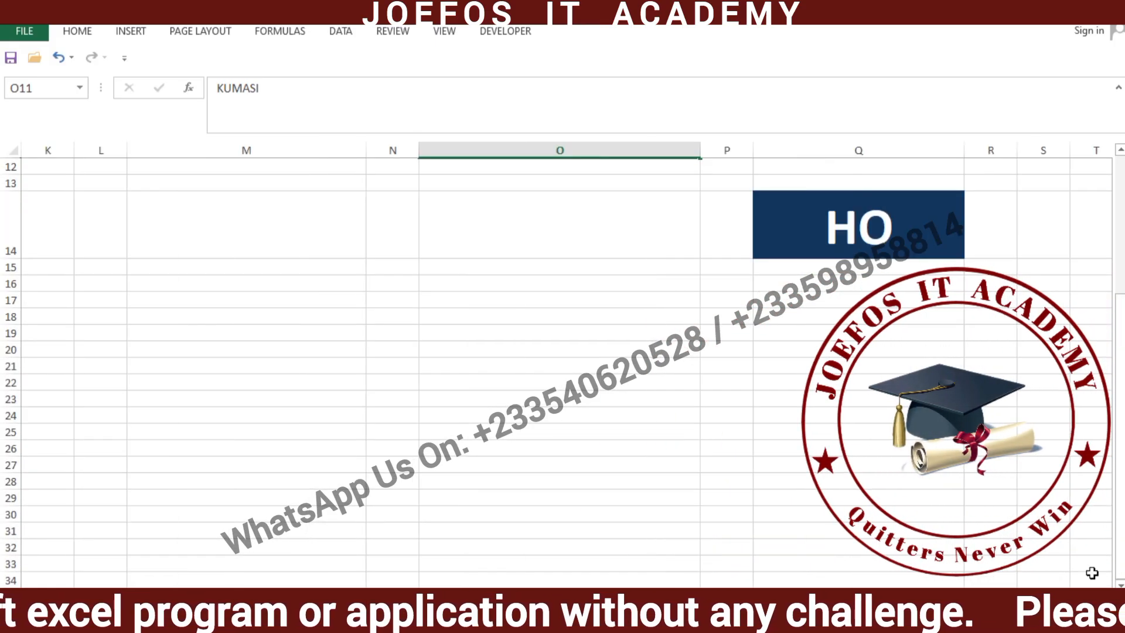
pyautogui.click(896, 194)
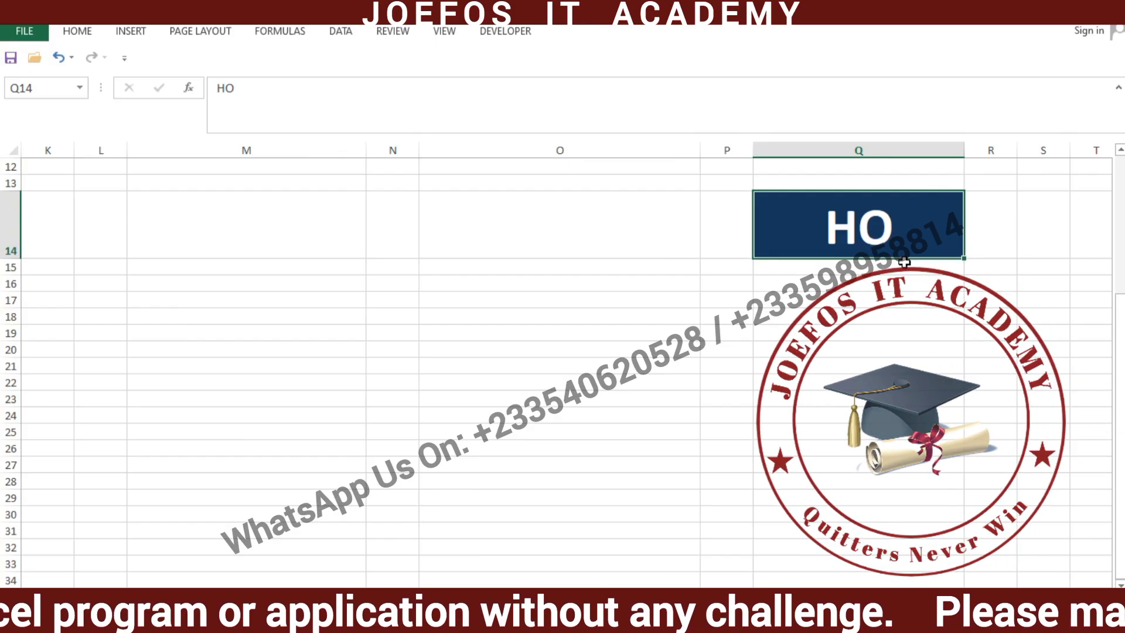
pyautogui.click(74, 32)
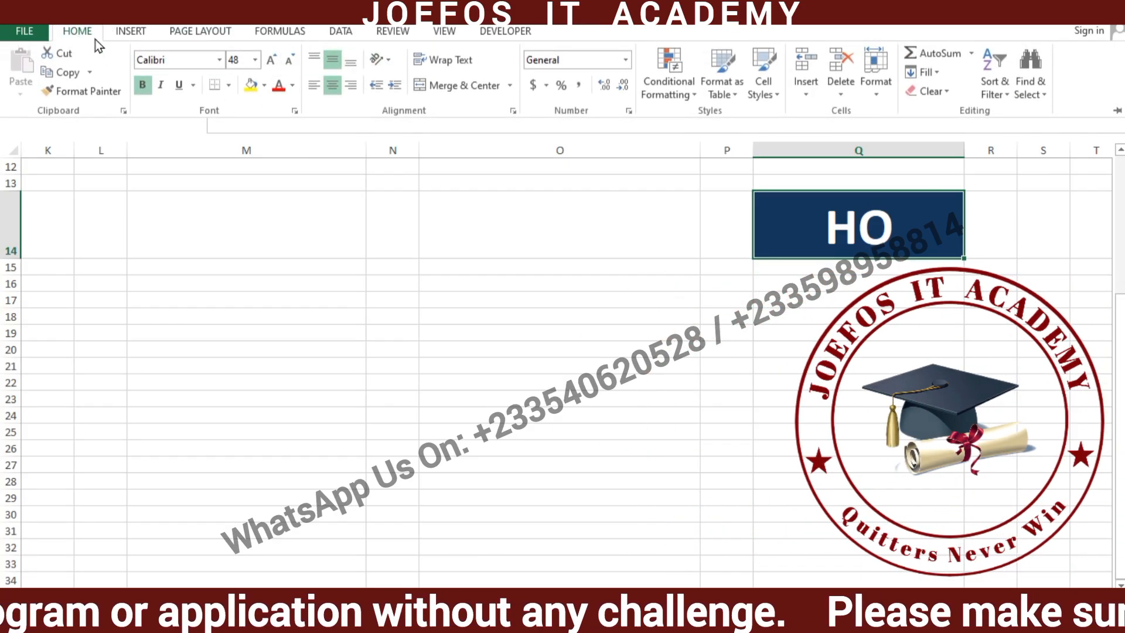
pyautogui.click(690, 215)
pyautogui.click(832, 351)
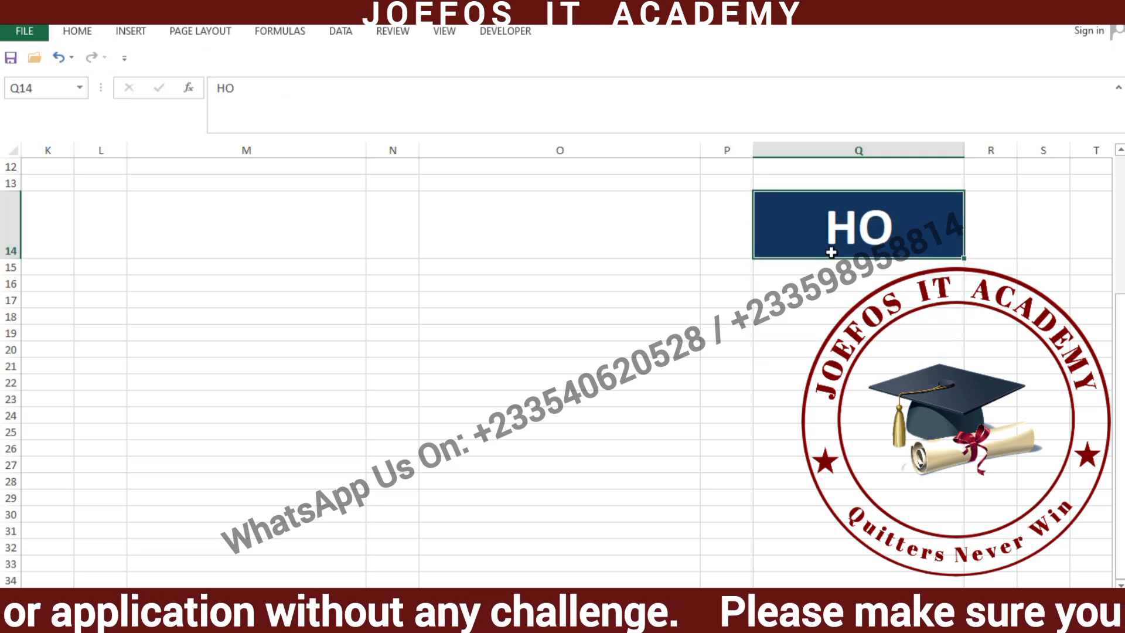
pyautogui.click(88, 34)
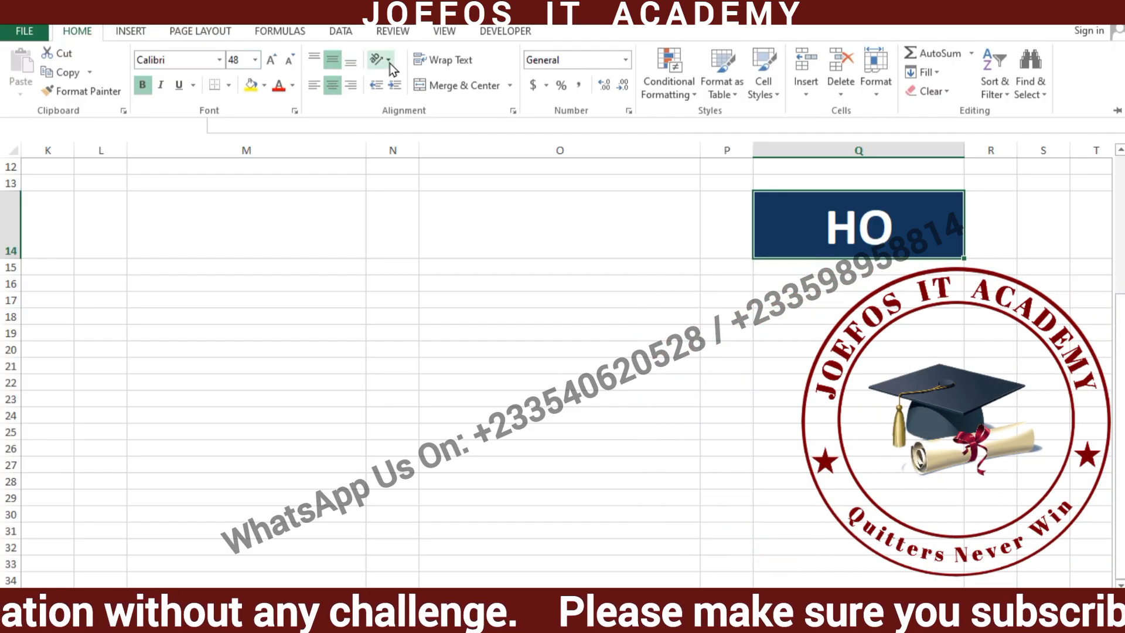
pyautogui.click(389, 60)
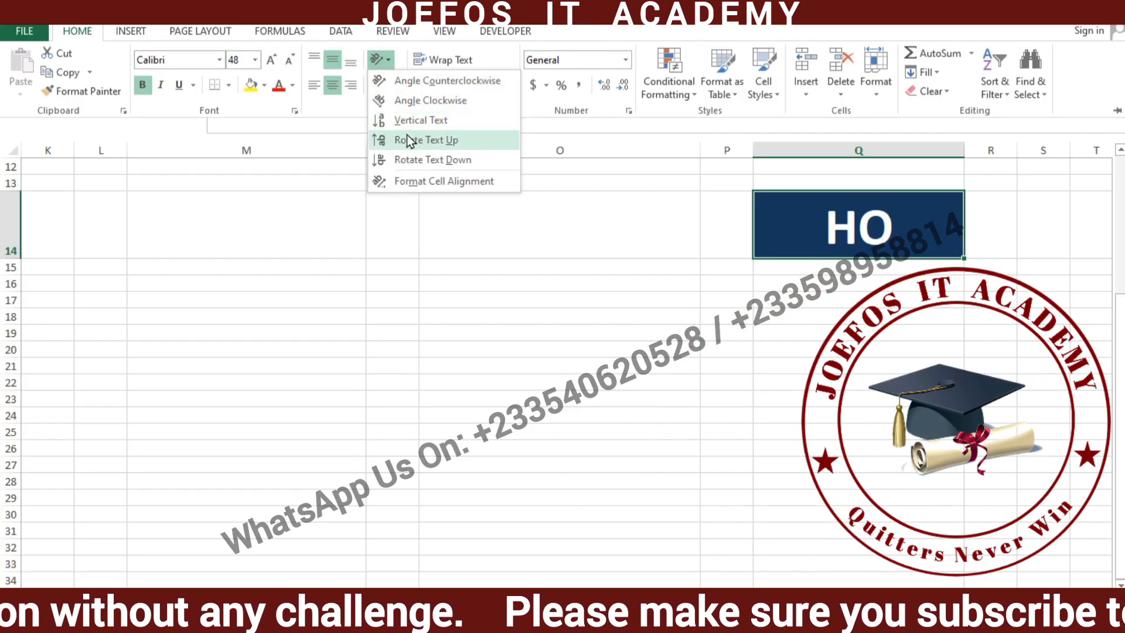